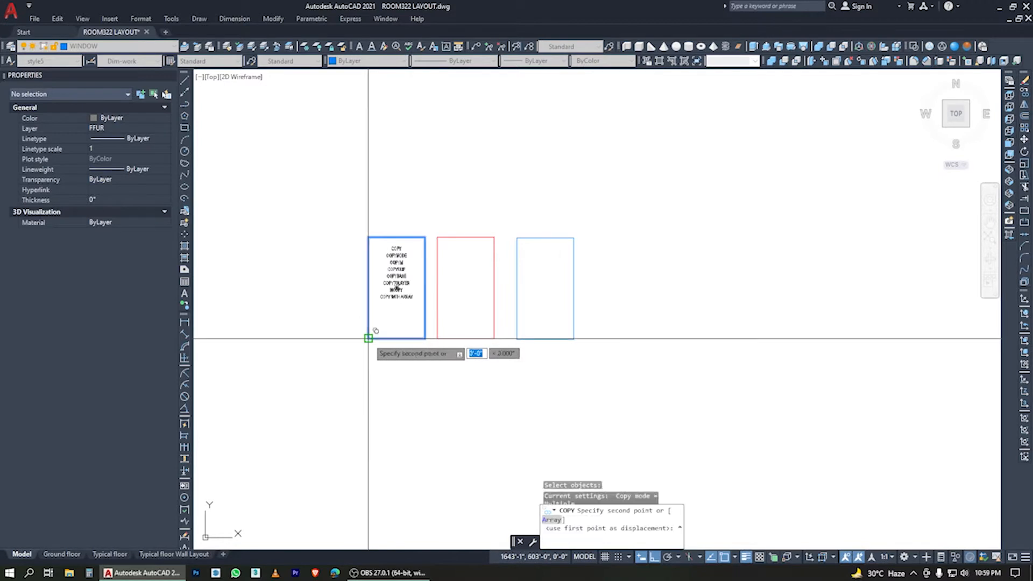
# - Place more copies of the blue rectangle in a row to its right and three in a column above it
pyautogui.click(737, 357)
pyautogui.click(828, 357)
pyautogui.scroll(-3, 579, 324)
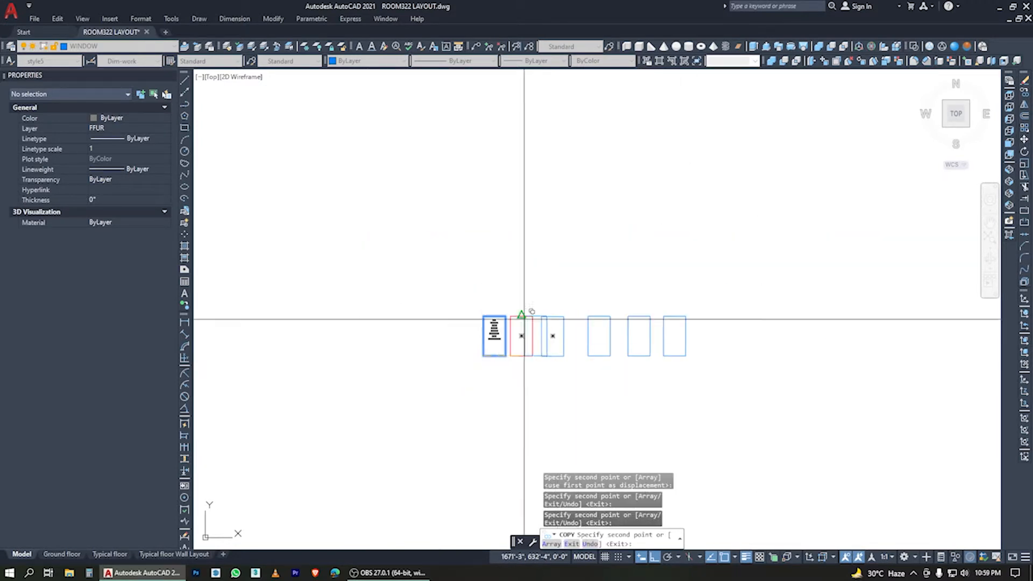
pyautogui.click(490, 291)
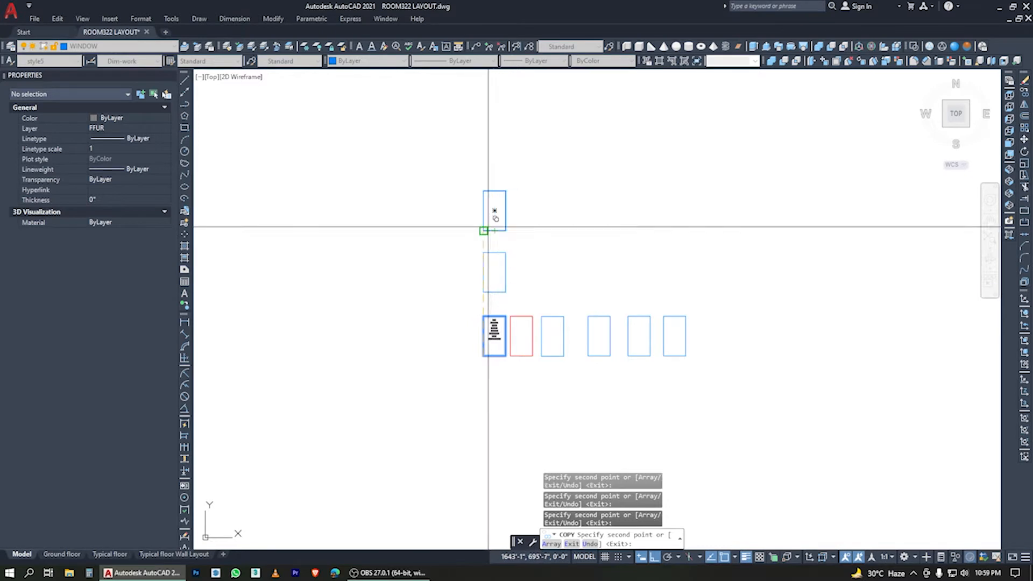
pyautogui.click(490, 231)
pyautogui.click(490, 168)
pyautogui.press('Return')
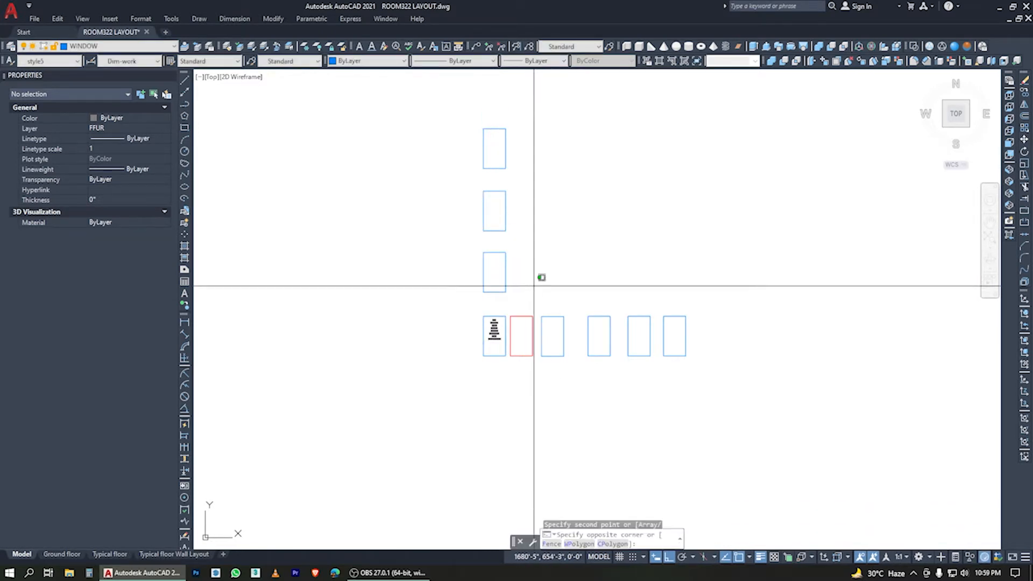
# - Erase all the rectangle copies above and to the right, keeping the original blue rectangle and the red one
pyautogui.click(537, 276)
pyautogui.click(480, 138)
pyautogui.click(701, 382)
pyautogui.click(551, 275)
pyautogui.press('Delete')
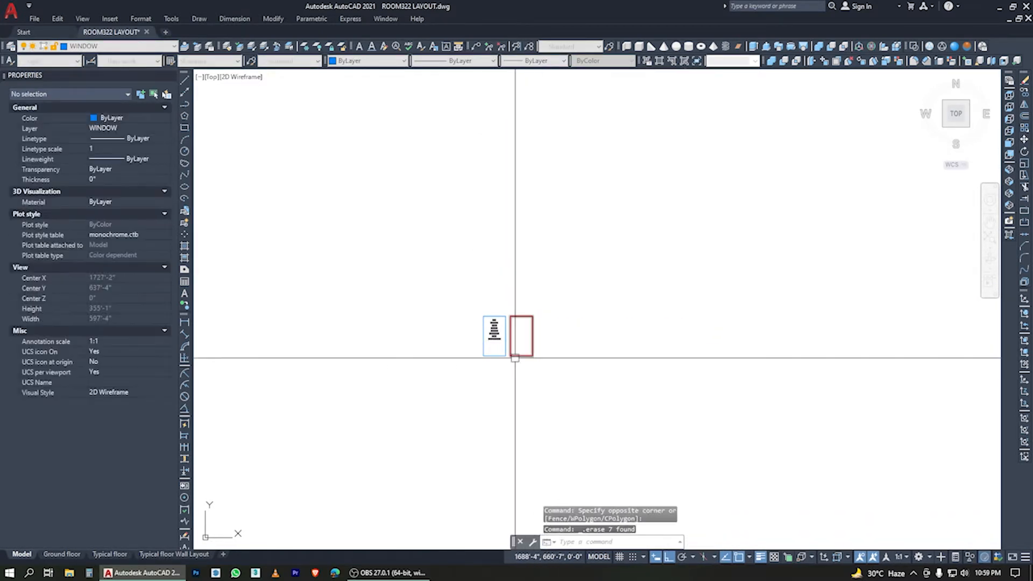
# - Set the COPYMODE system variable to 1
pyautogui.scroll(8, 512, 343)
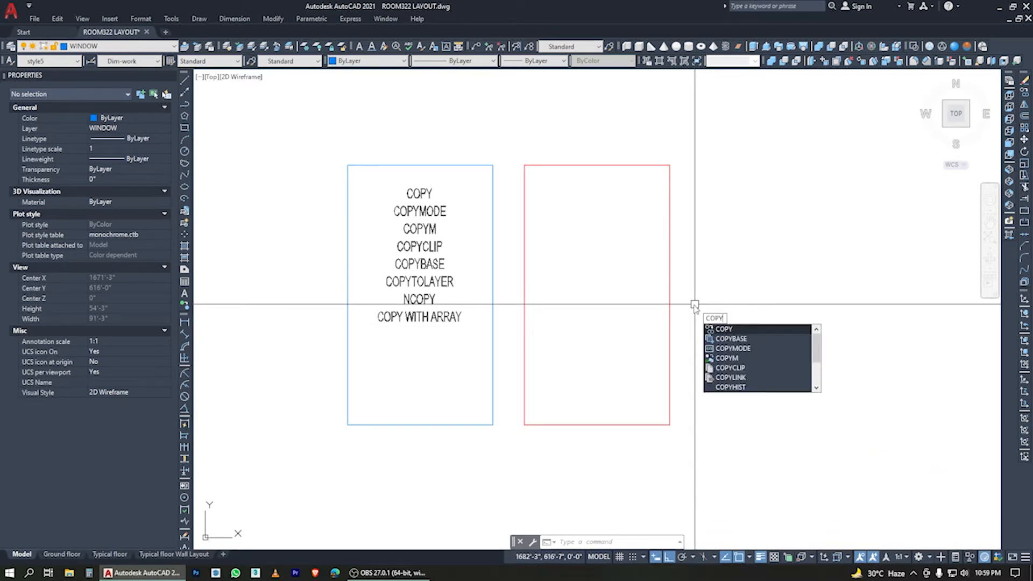
pyautogui.click(746, 349)
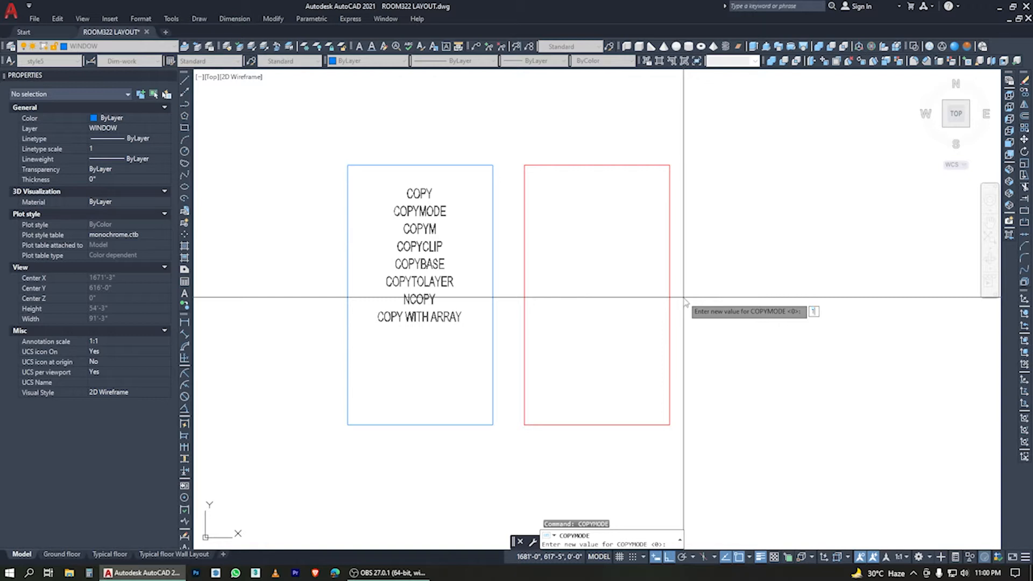
pyautogui.press('Return')
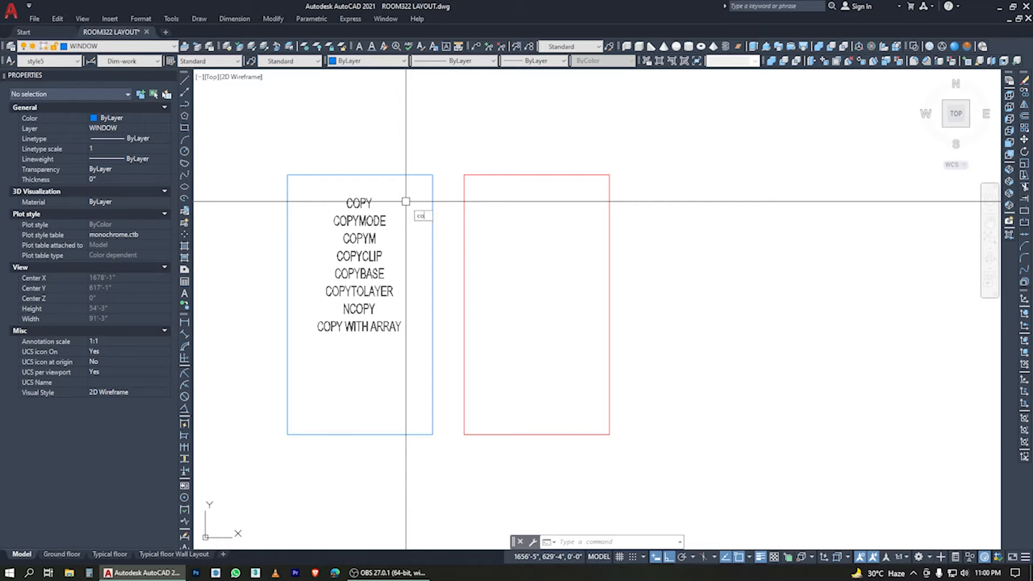
# - Copy the blue rectangle once from its upper-left corner to a point right of the red rectangle
pyautogui.write('copy')
pyautogui.press('Return')
pyautogui.click(362, 175)
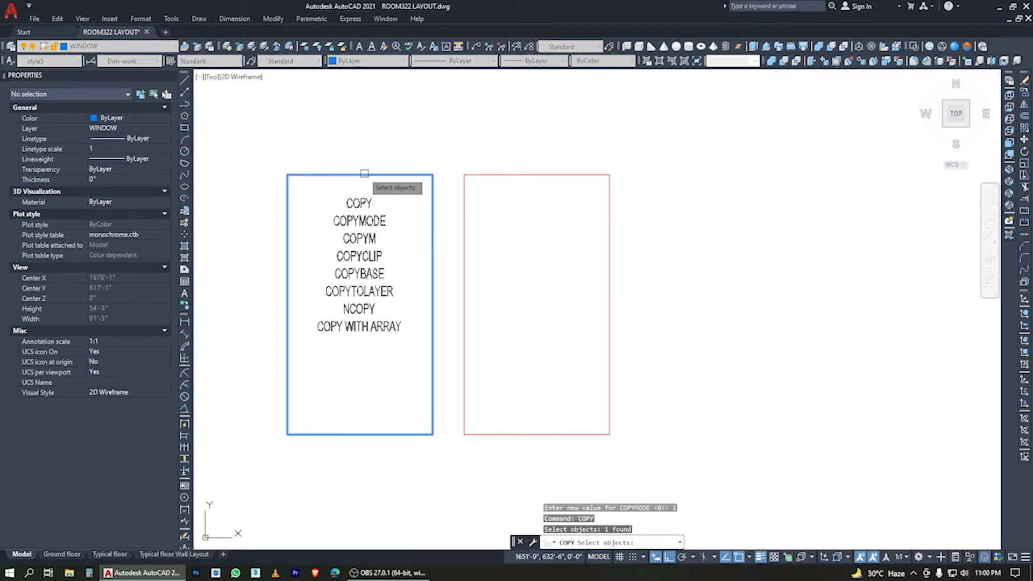
pyautogui.press('Return')
pyautogui.click(288, 174)
pyautogui.scroll(-2, 287, 174)
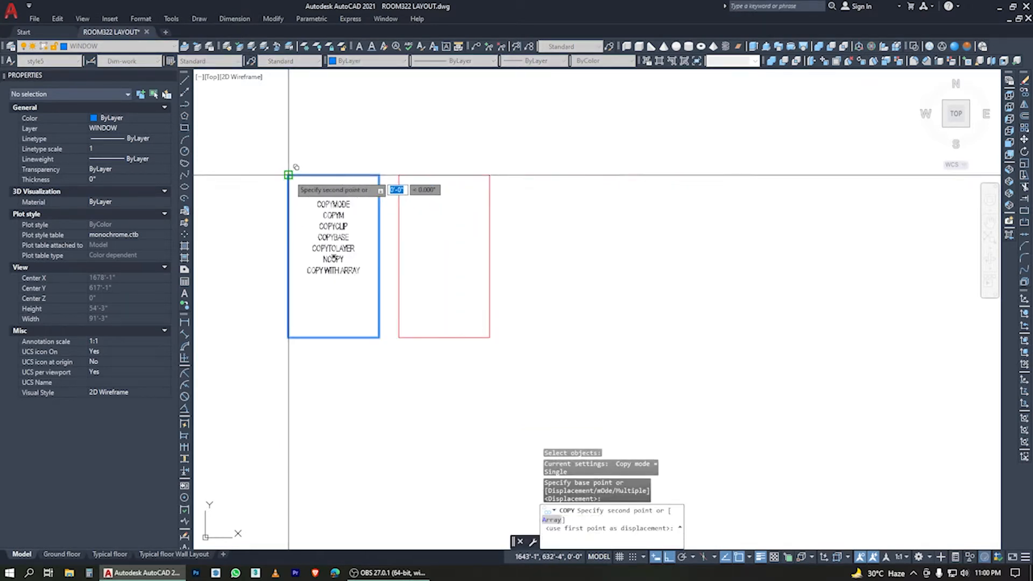
pyautogui.click(597, 145)
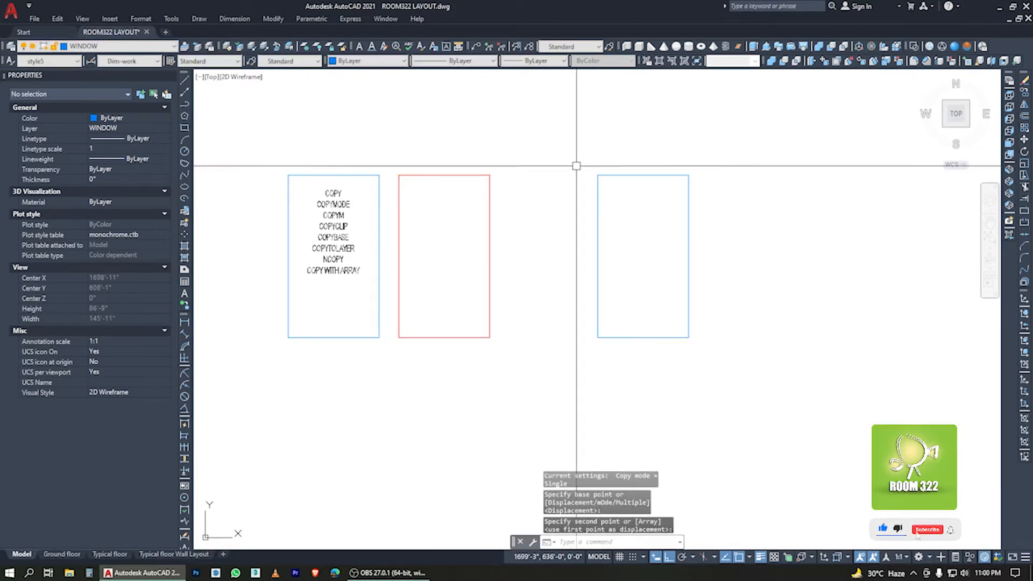
# - Set the COPYMODE system variable to 0
pyautogui.moveTo(529, 202); pyautogui.dragTo(551, 263, button='middle')
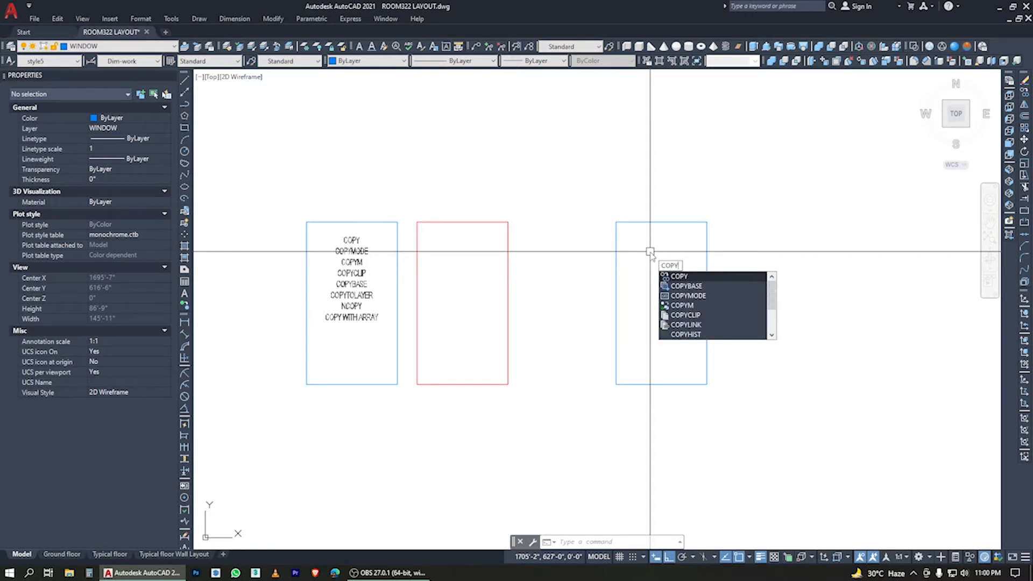
pyautogui.click(689, 296)
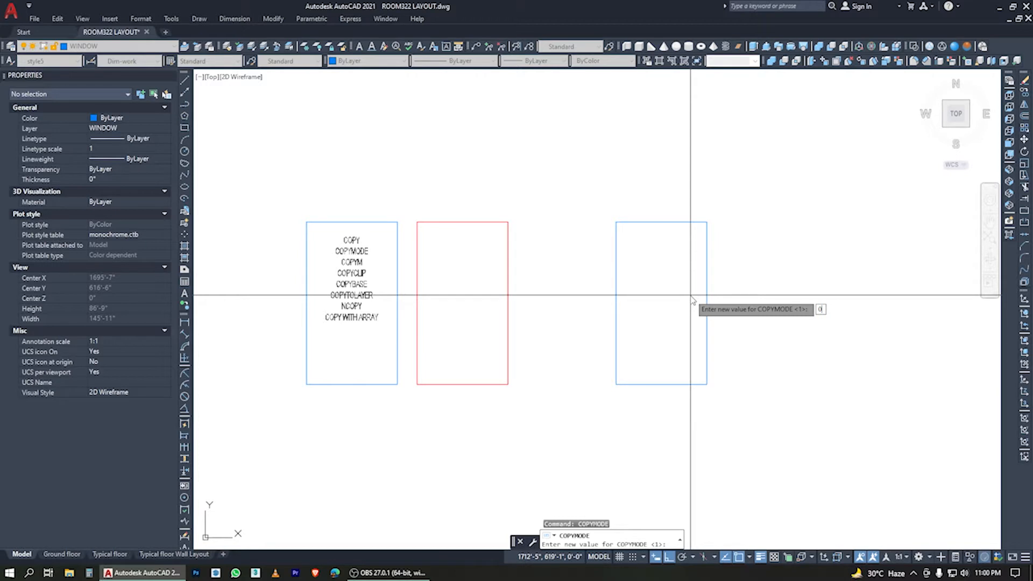
pyautogui.write('0')
pyautogui.press('Return')
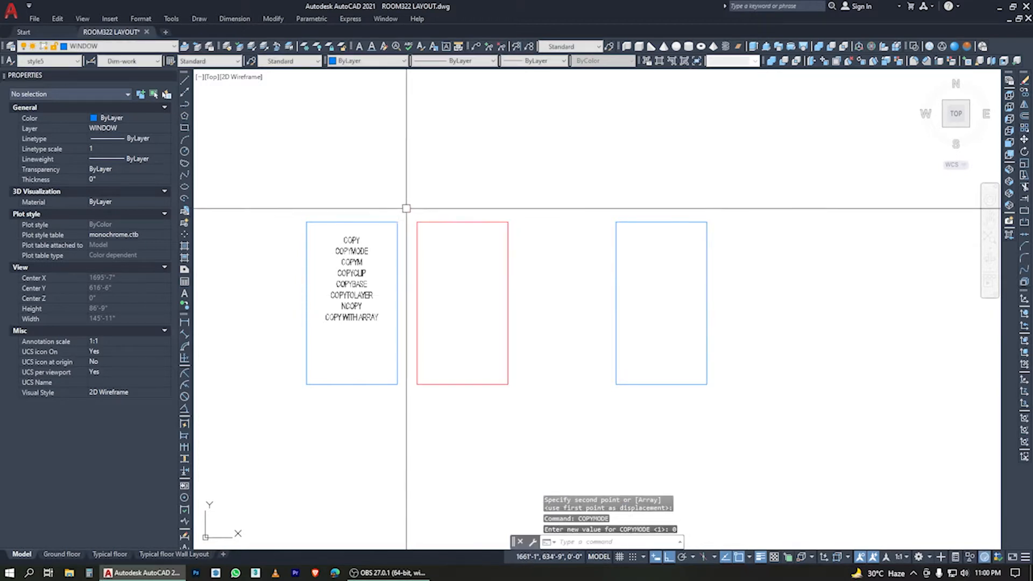
# - Copy the blue rectangle from its upper-left corner, placing five copies in a row to the right and two above the original
pyautogui.write('cop')
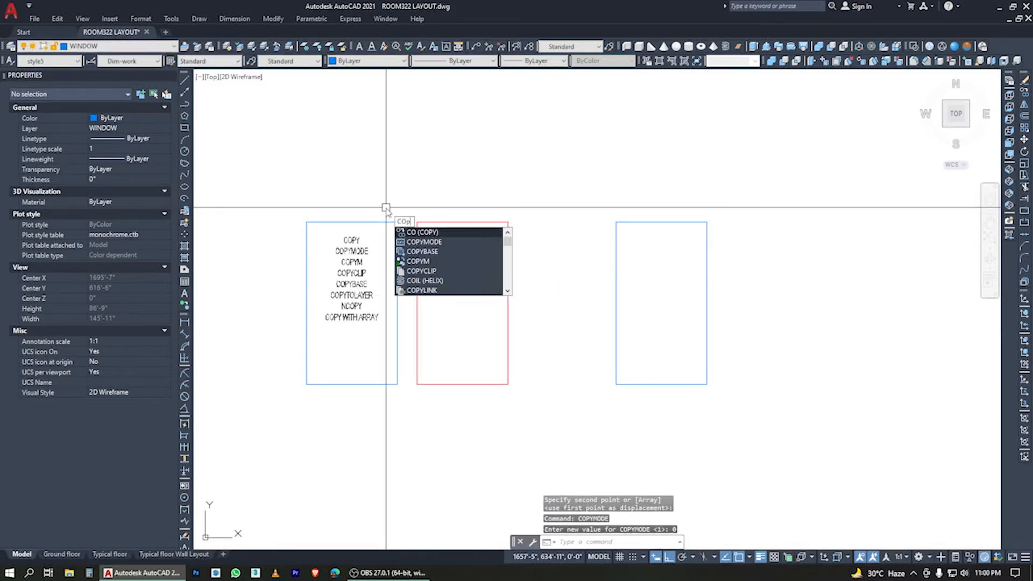
pyautogui.write('y')
pyautogui.press('Return')
pyautogui.click(396, 231)
pyautogui.press('Return')
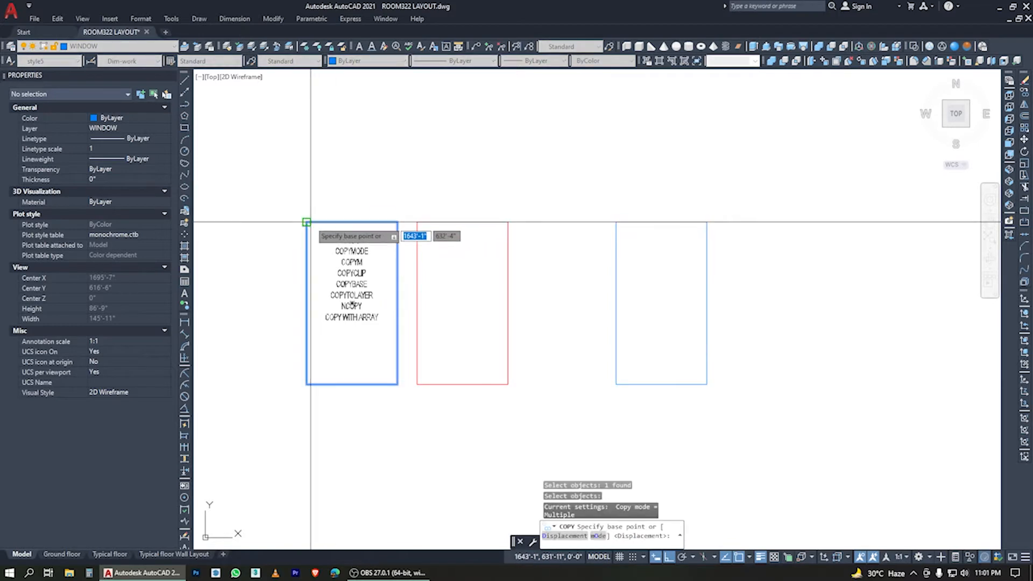
pyautogui.click(306, 221)
pyautogui.scroll(-4, 307, 221)
pyautogui.click(500, 221)
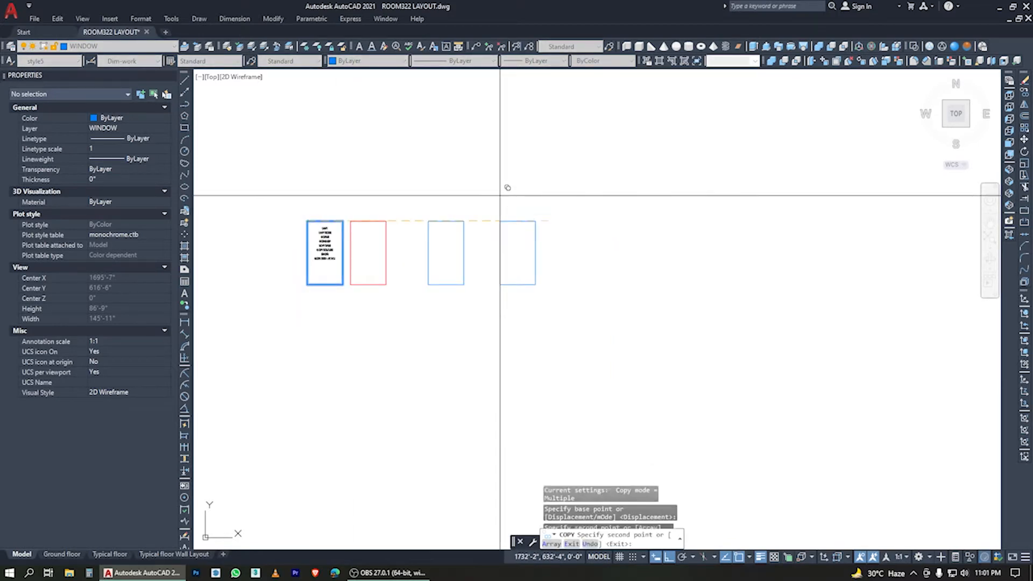
pyautogui.click(543, 198)
pyautogui.click(587, 186)
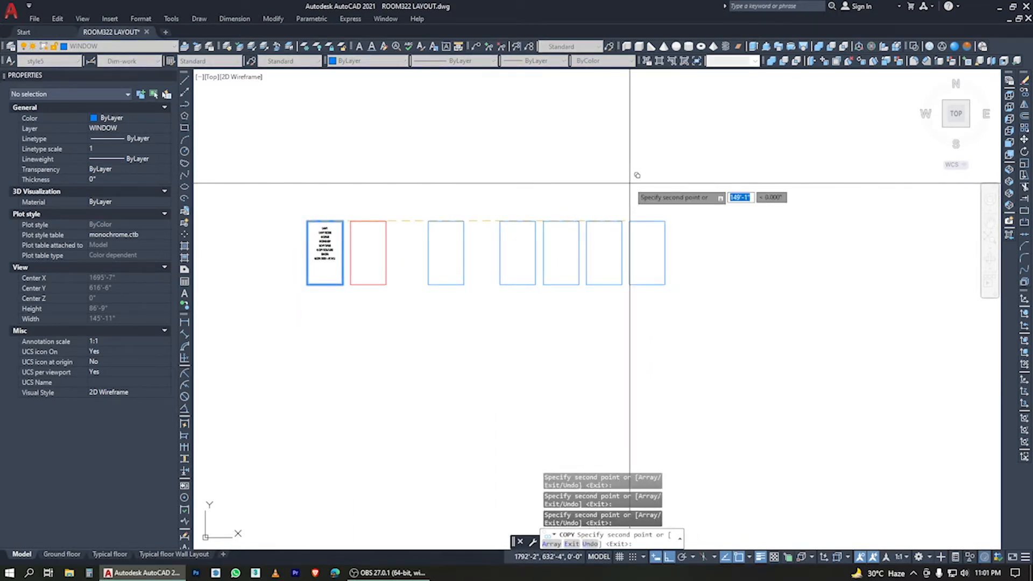
pyautogui.click(630, 181)
pyautogui.click(671, 180)
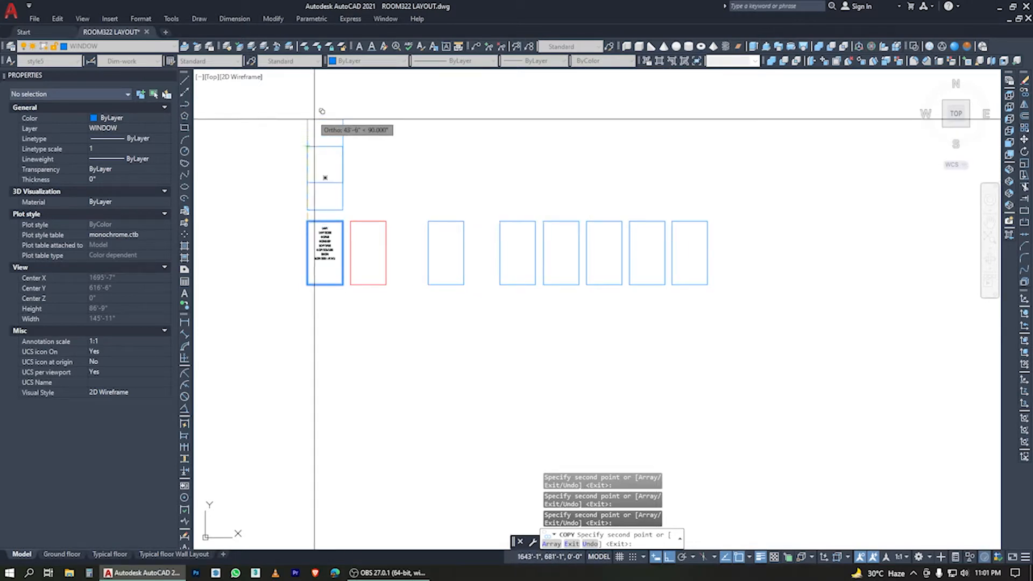
pyautogui.press('space')
# - Erase the rectangle copies above the original and those to the right of the red rectangle
pyautogui.click(378, 189)
pyautogui.click(327, 153)
pyautogui.click(757, 309)
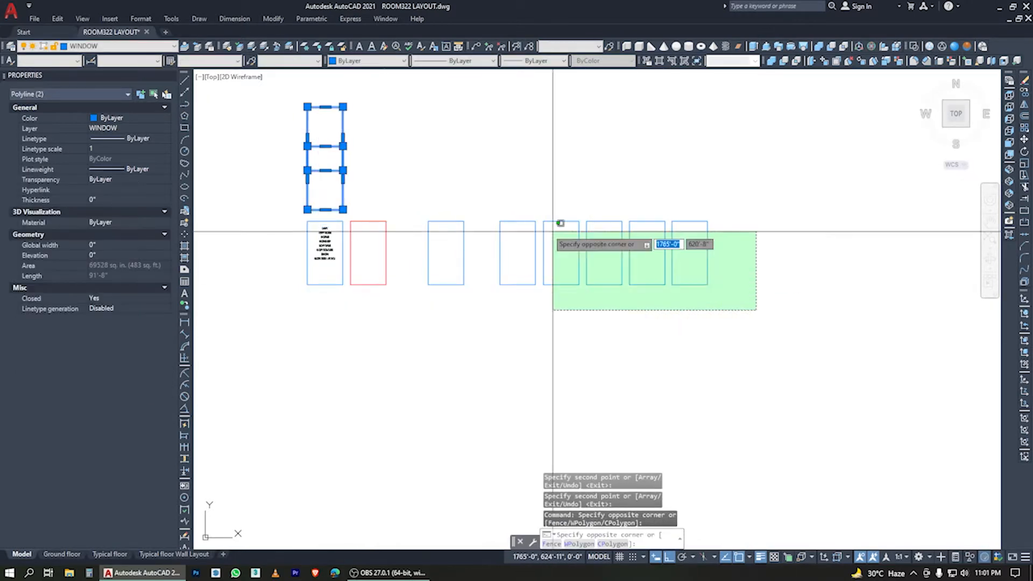
pyautogui.click(426, 182)
pyautogui.press('Delete')
# - Start COPYM on the blue rectangle and its command-list text, with the rectangle's upper-left corner as base point
pyautogui.moveTo(425, 180); pyautogui.dragTo(609, 194, button='middle')
pyautogui.scroll(6, 528, 256)
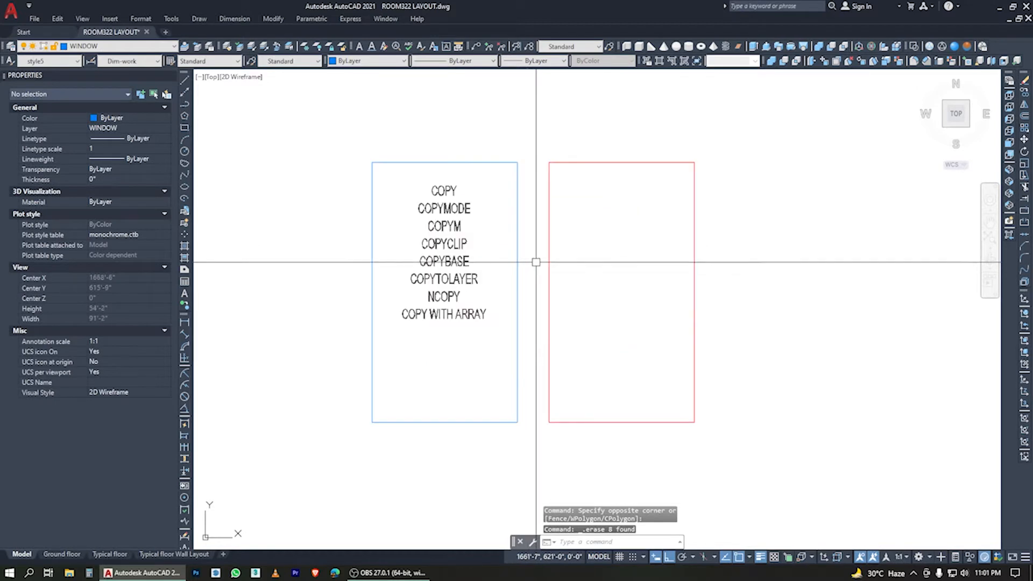
pyautogui.moveTo(515, 264); pyautogui.dragTo(478, 263, button='middle')
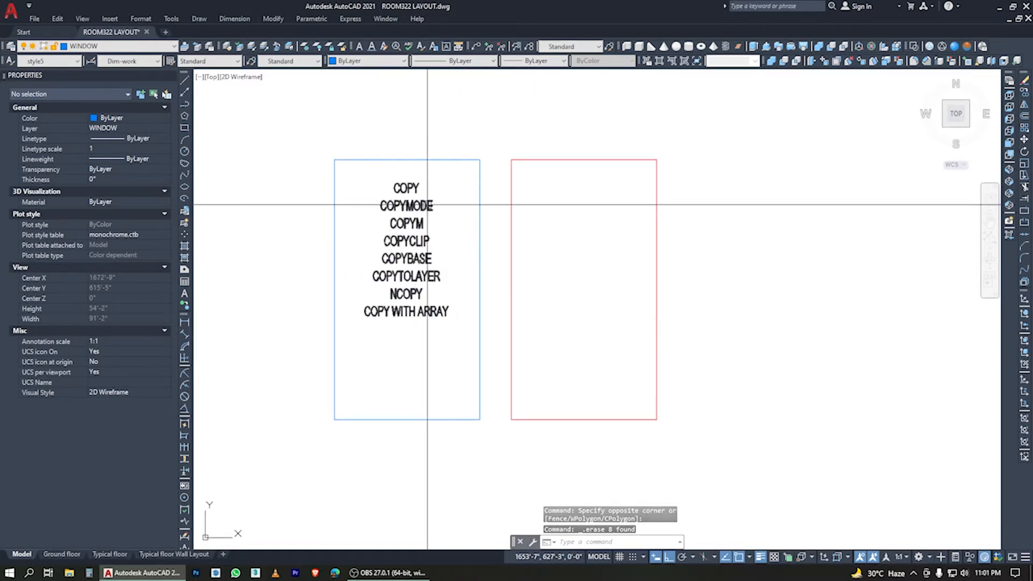
pyautogui.moveTo(444, 231); pyautogui.dragTo(417, 231, button='middle')
pyautogui.scroll(-2, 422, 242)
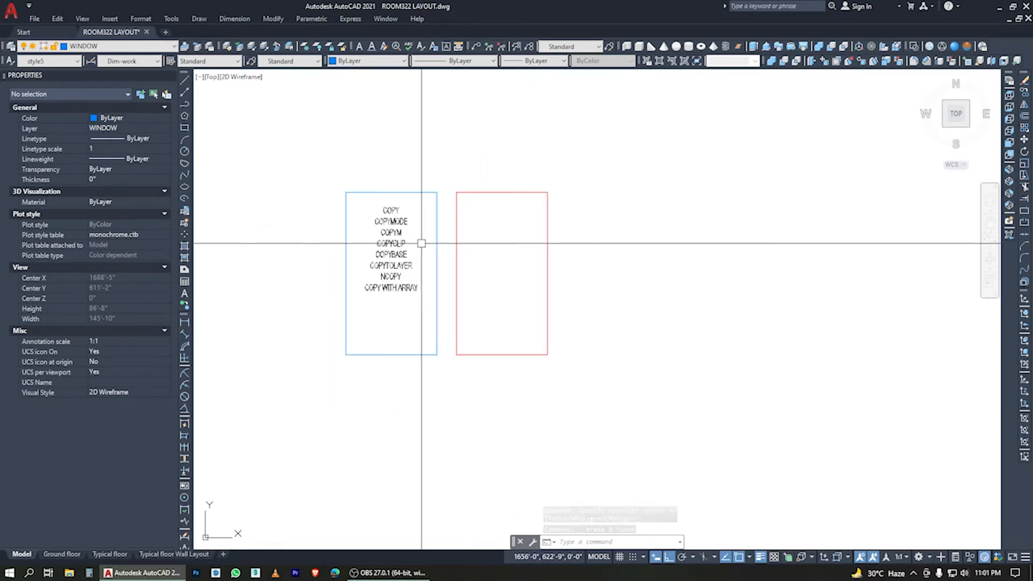
pyautogui.scroll(2, 396, 236)
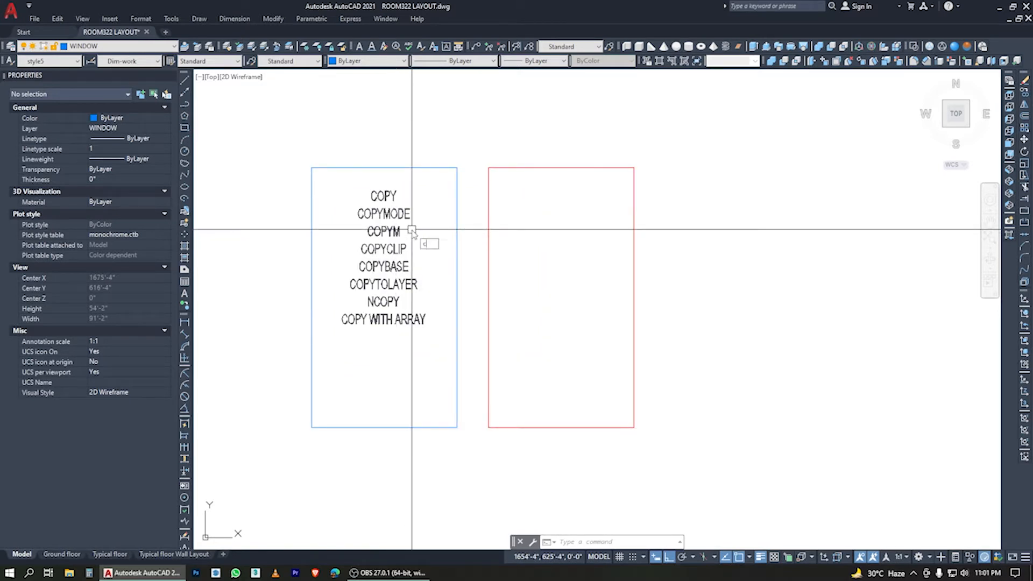
pyautogui.write('op')
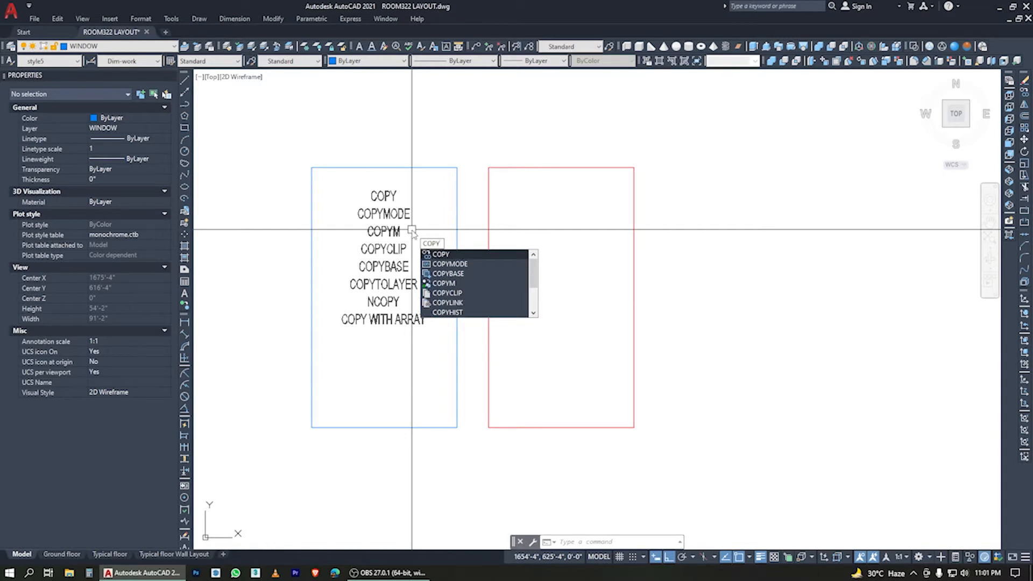
pyautogui.click(439, 283)
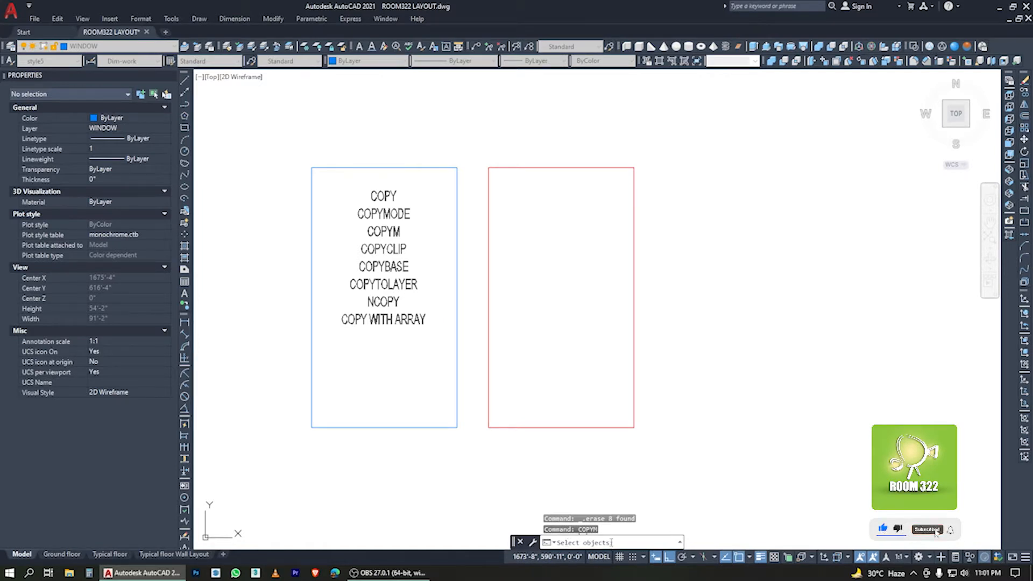
pyautogui.click(313, 209)
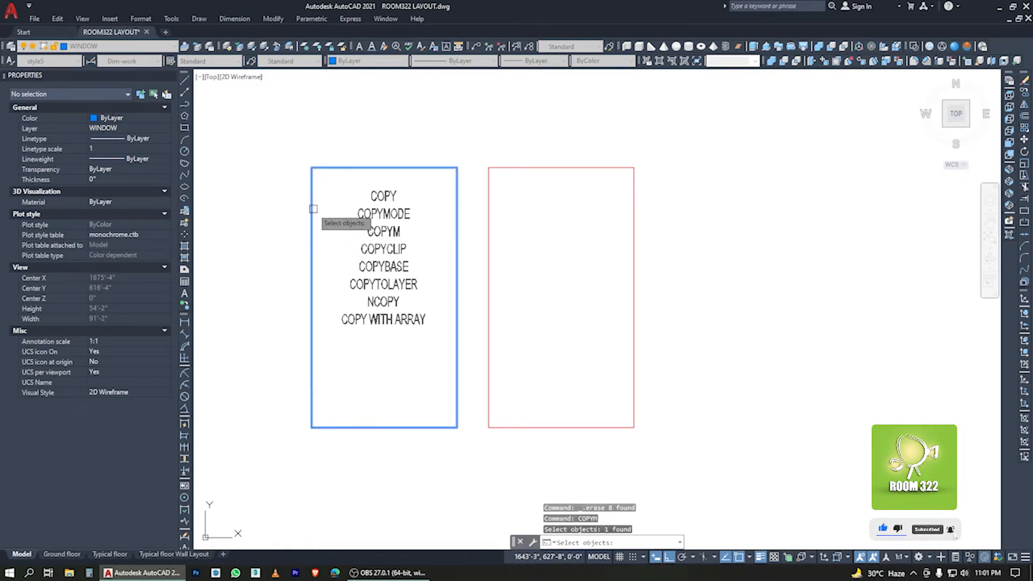
pyautogui.click(375, 232)
pyautogui.press('Return')
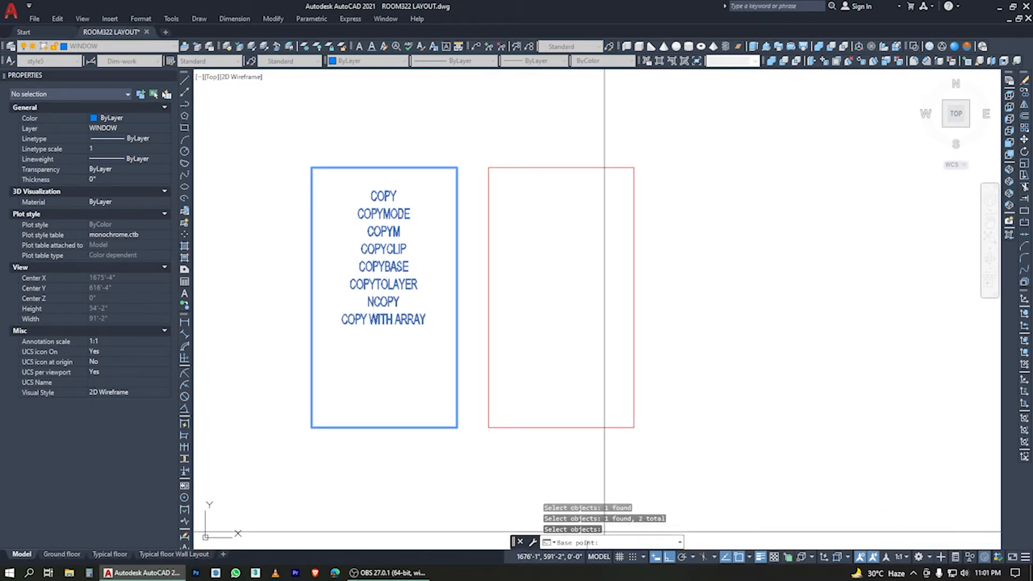
pyautogui.scroll(-2, 357, 346)
pyautogui.click(331, 232)
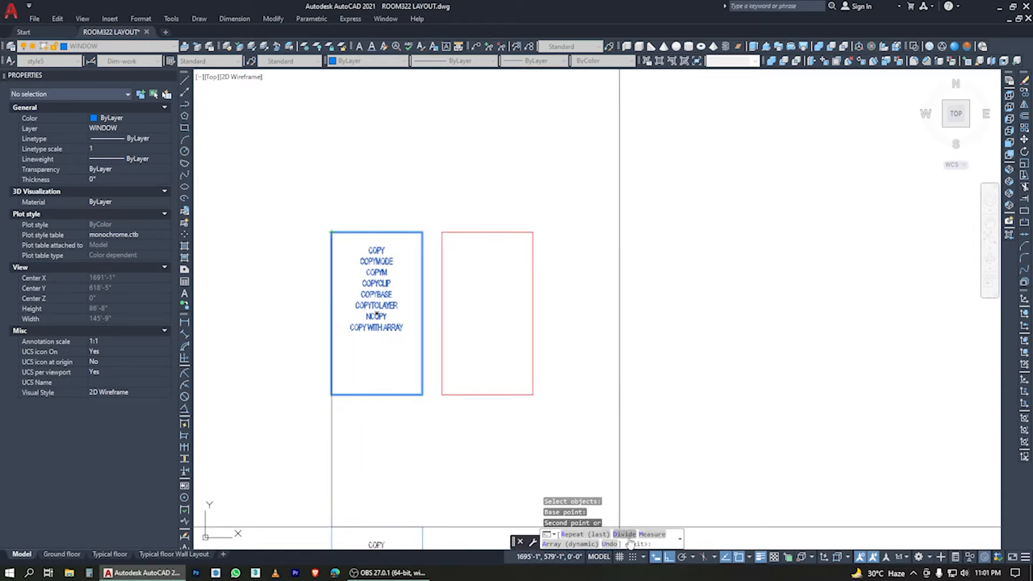
# - Use the Divide option to spread 5 copies horizontally up to an ending point well right of the red rectangle
pyautogui.scroll(-4, 342, 337)
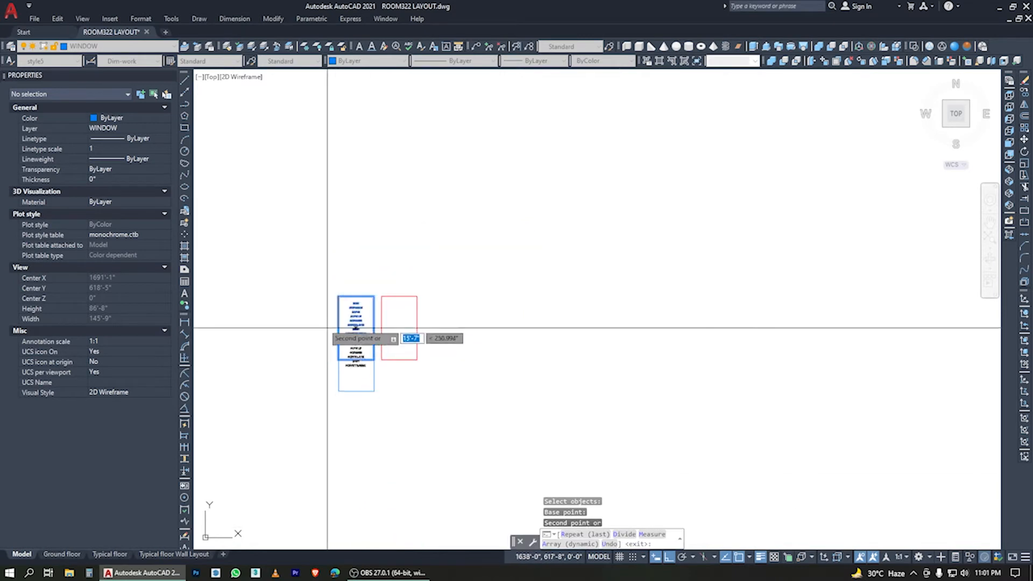
pyautogui.click(624, 534)
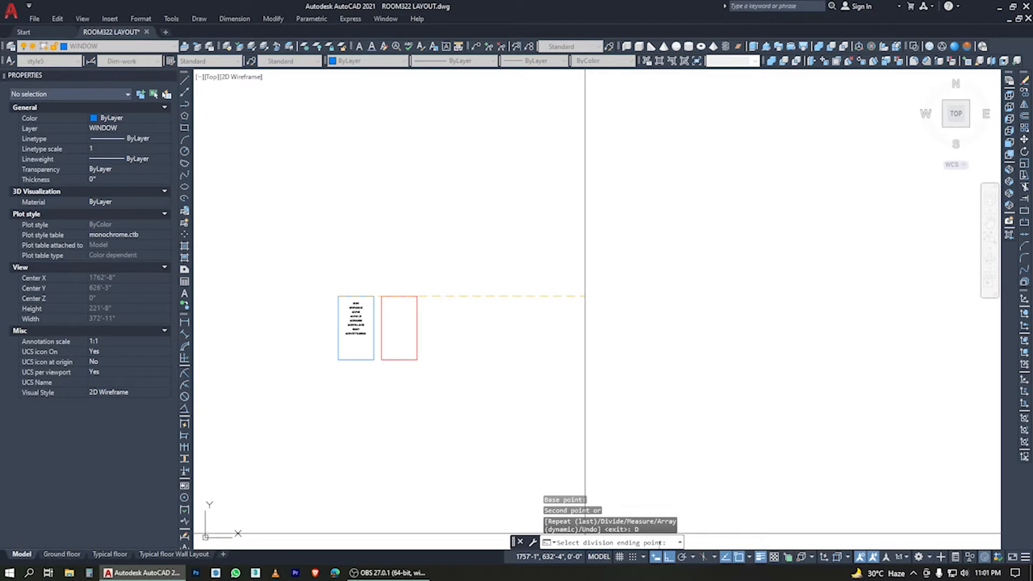
pyautogui.click(771, 294)
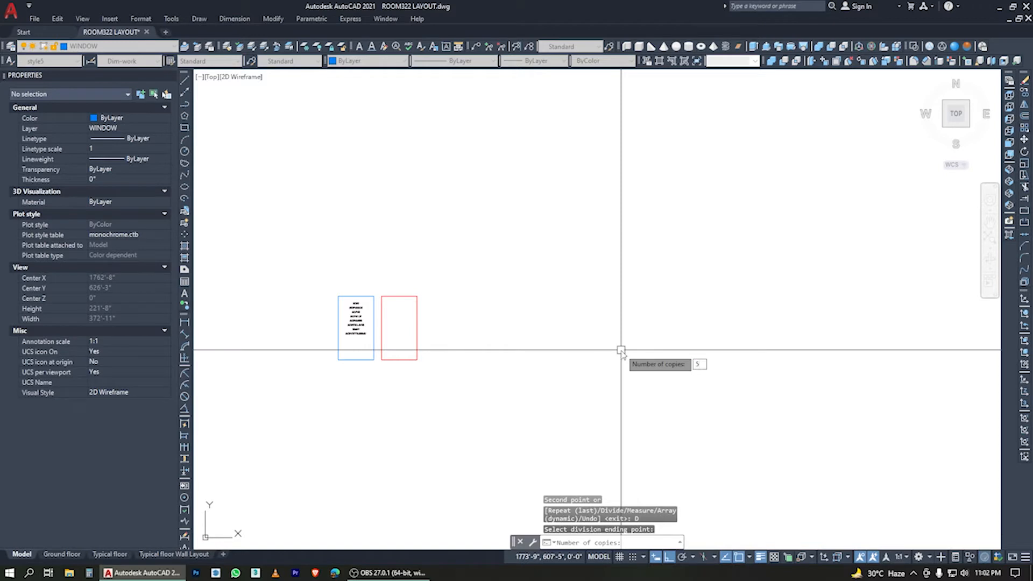
pyautogui.press('Return')
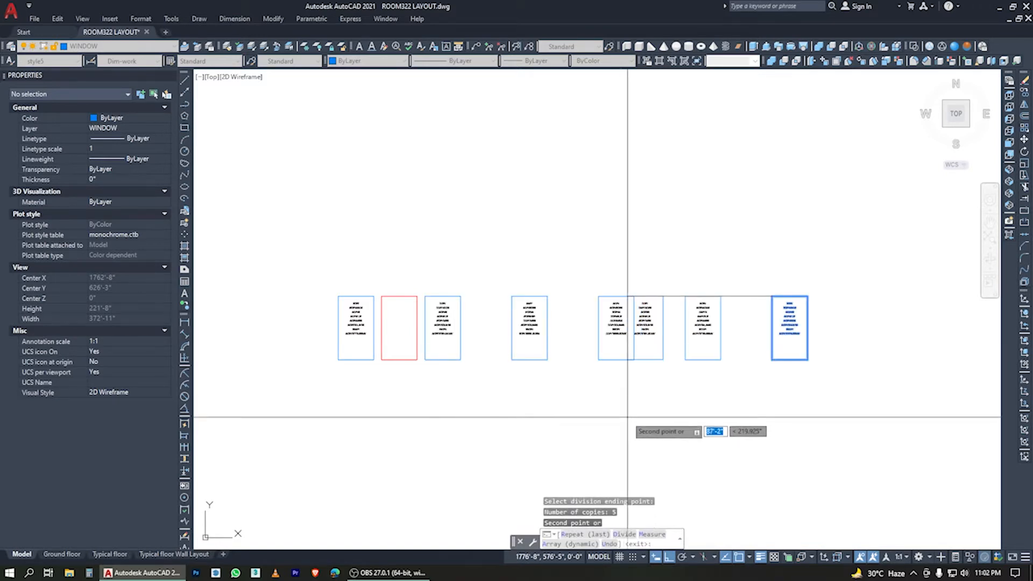
pyautogui.press('Return')
# - Erase the five divided copies of the rectangle and text to the right of the red rectangle
pyautogui.moveTo(613, 381); pyautogui.dragTo(578, 368, button='middle')
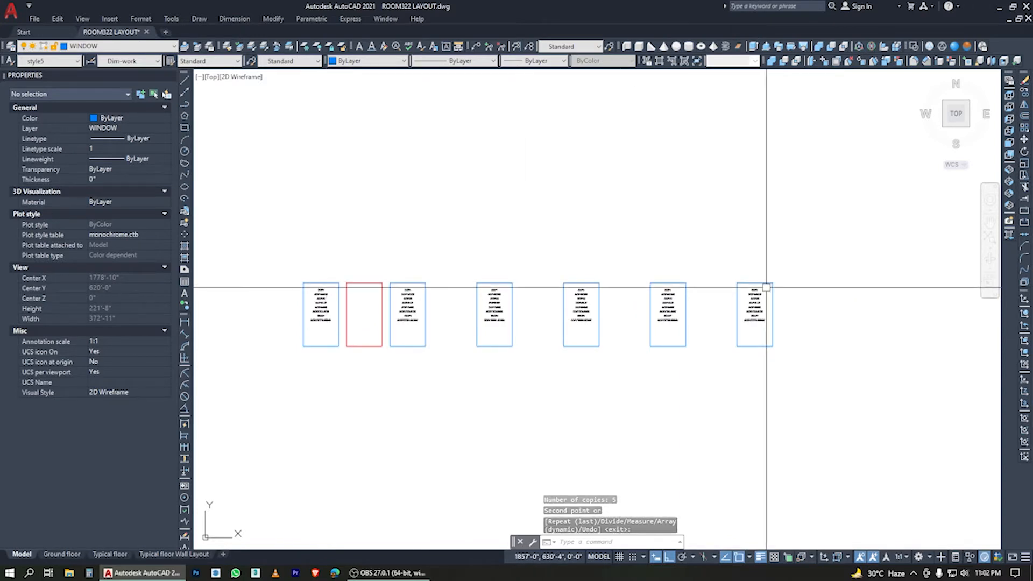
pyautogui.click(788, 368)
pyautogui.click(401, 242)
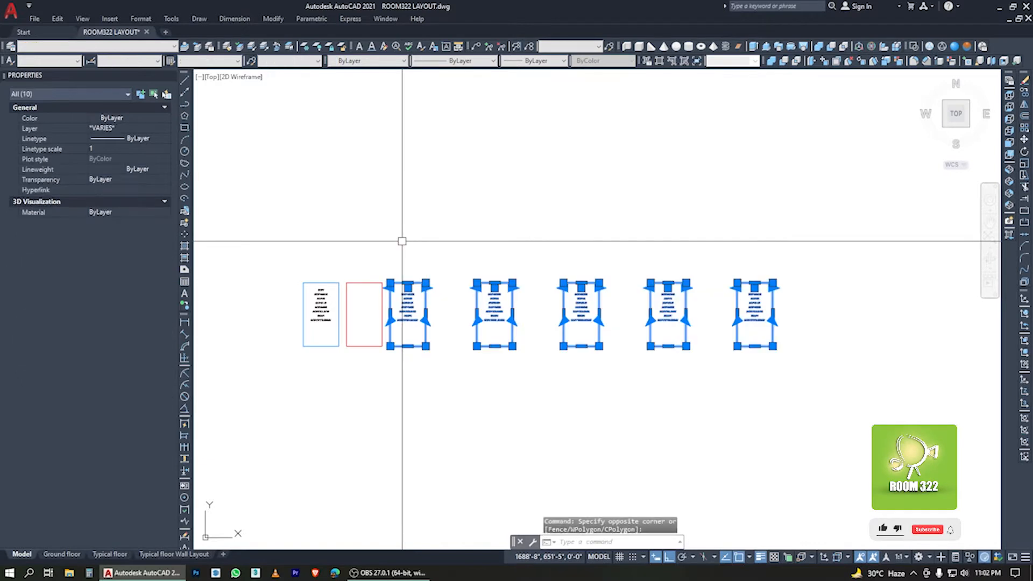
pyautogui.press('Delete')
pyautogui.moveTo(402, 245); pyautogui.dragTo(423, 252, button='middle')
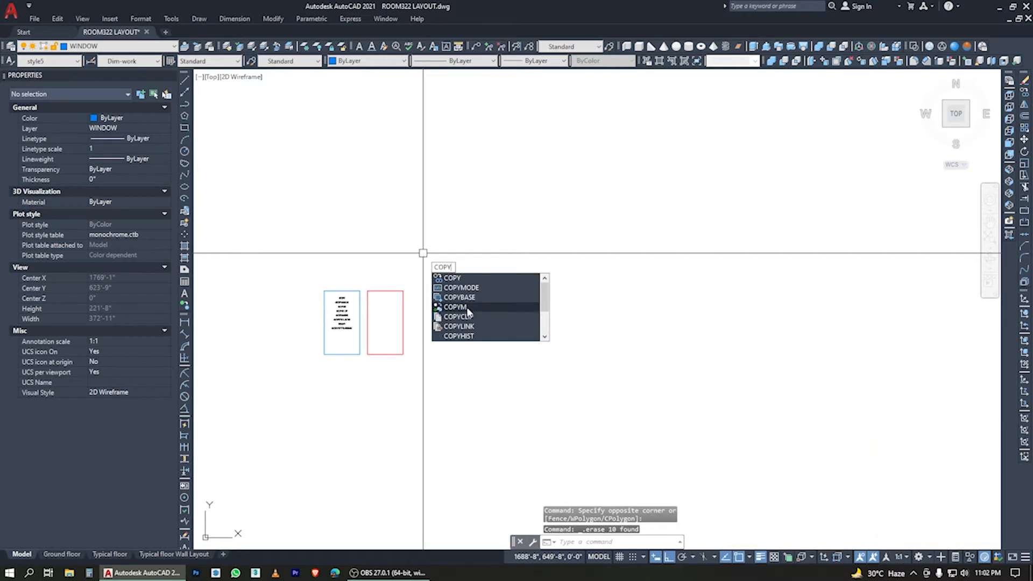
# - Start COPYM on the blue rectangle and its text from the rectangle's upper-left corner, and choose the Repeat option
pyautogui.click(466, 307)
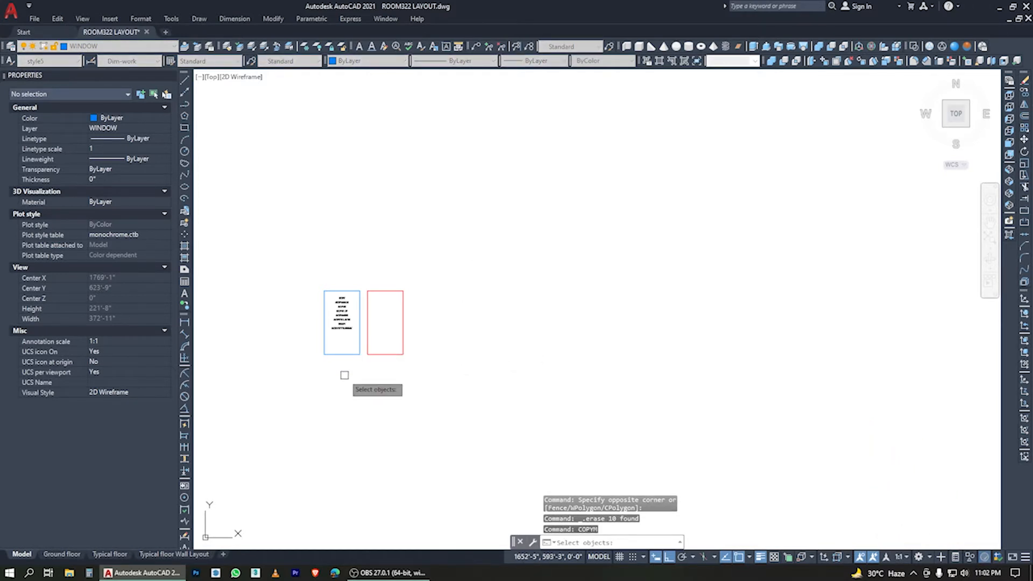
pyautogui.click(344, 375)
pyautogui.click(283, 203)
pyautogui.press('Return')
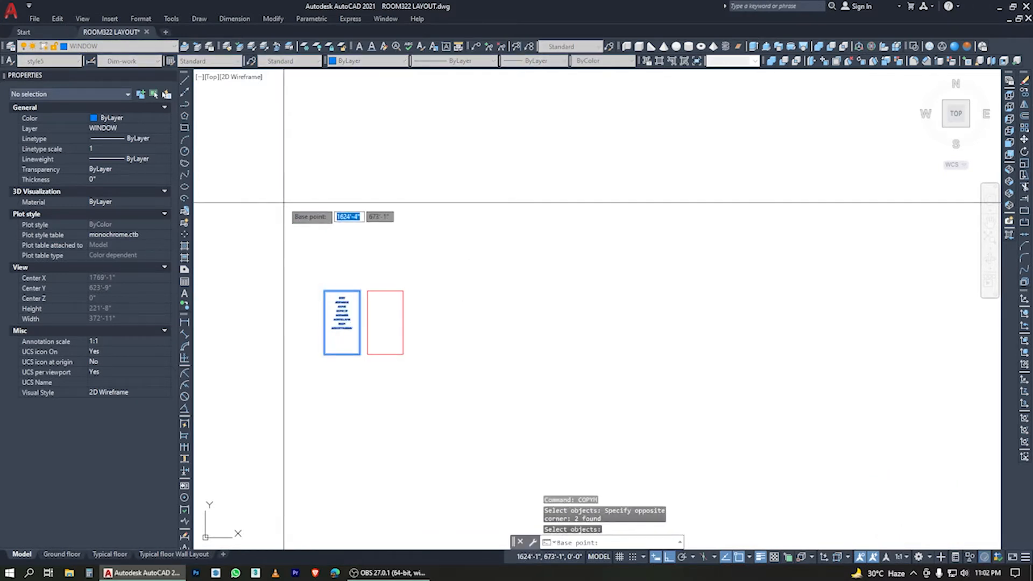
pyautogui.click(324, 291)
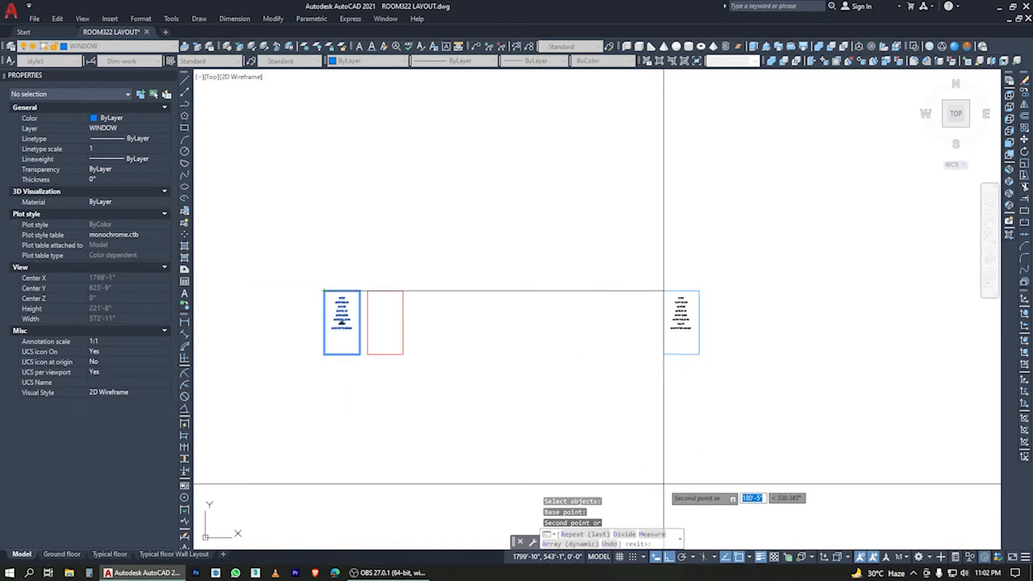
pyautogui.click(573, 535)
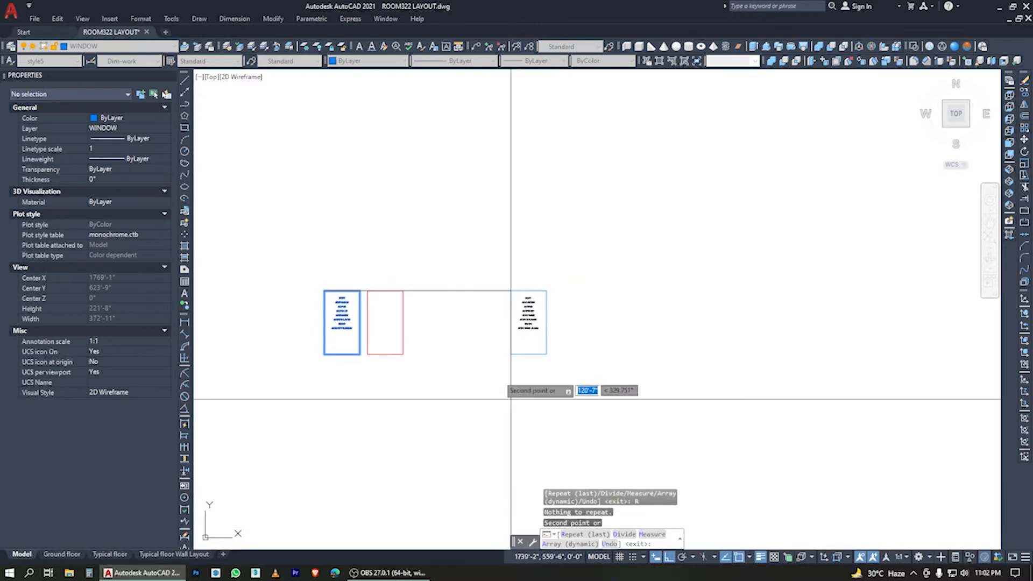
# - Place four COPYM copies in a horizontal row to the right of the red rectangle
pyautogui.click(452, 268)
pyautogui.click(541, 267)
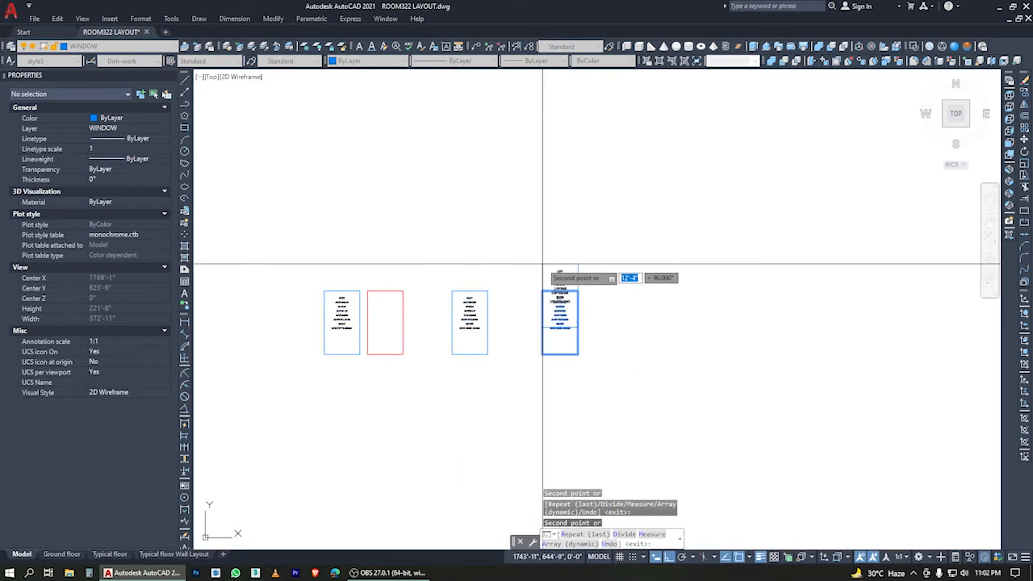
pyautogui.click(632, 268)
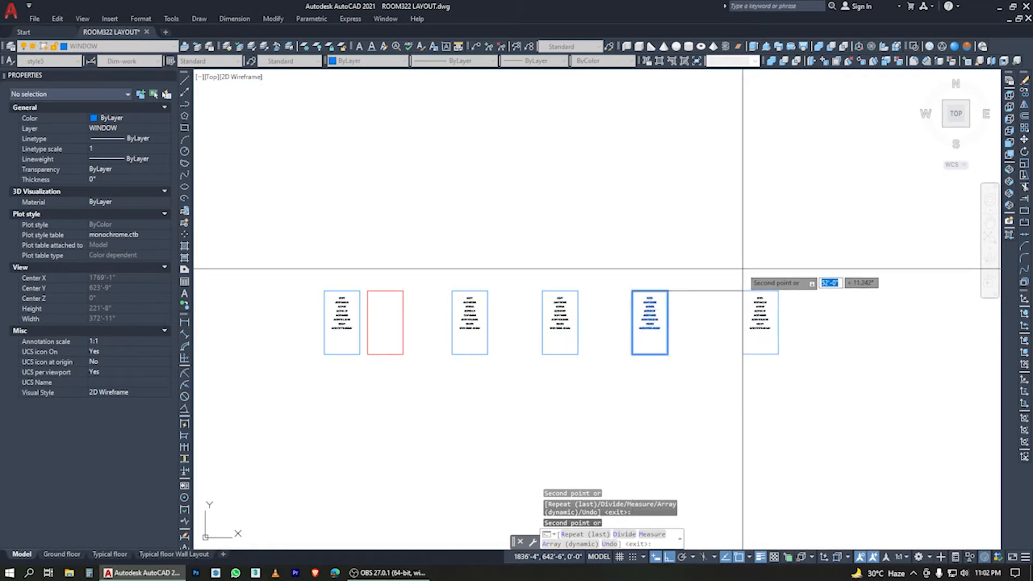
pyautogui.click(726, 268)
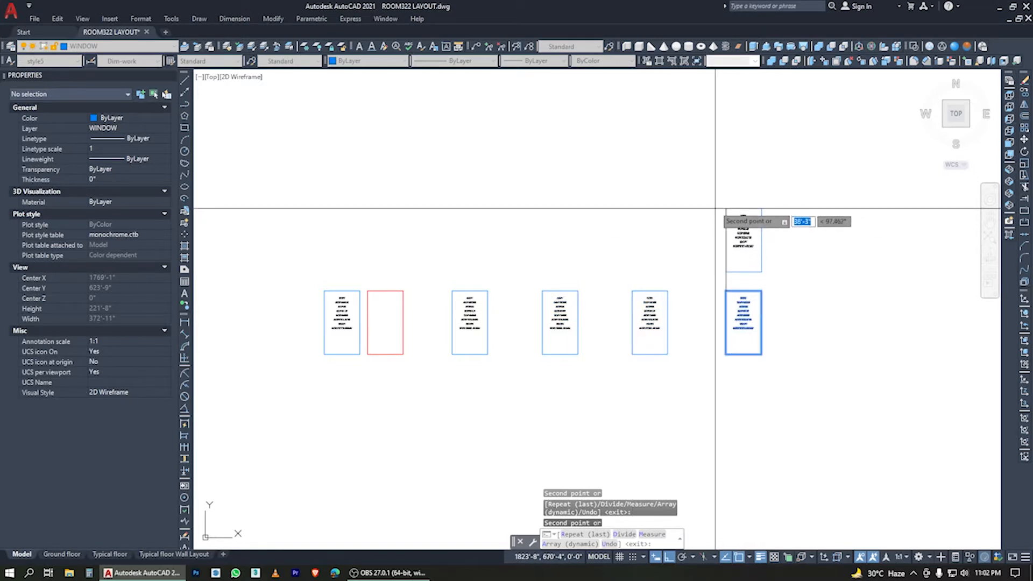
# - Place nine more chained copies above the row, stepping upward and sideways, and end COPYM
pyautogui.click(720, 187)
pyautogui.scroll(-4, 498, 330)
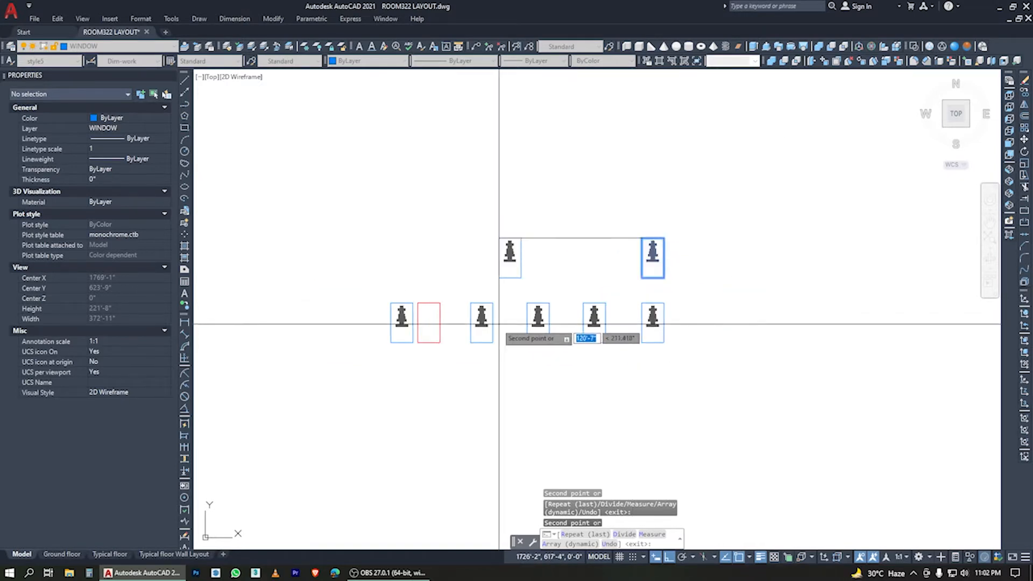
pyautogui.click(620, 274)
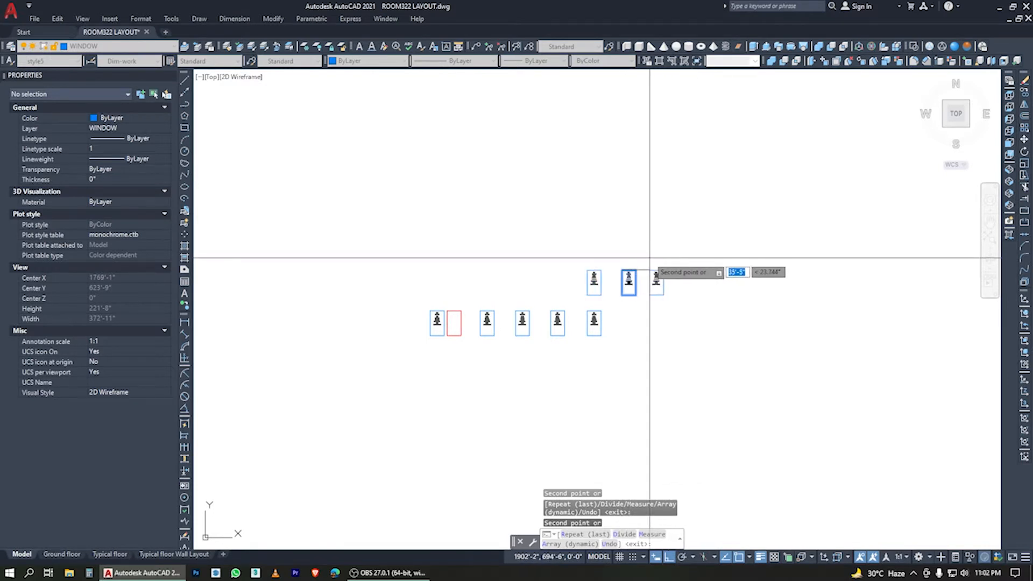
pyautogui.click(627, 213)
pyautogui.click(578, 212)
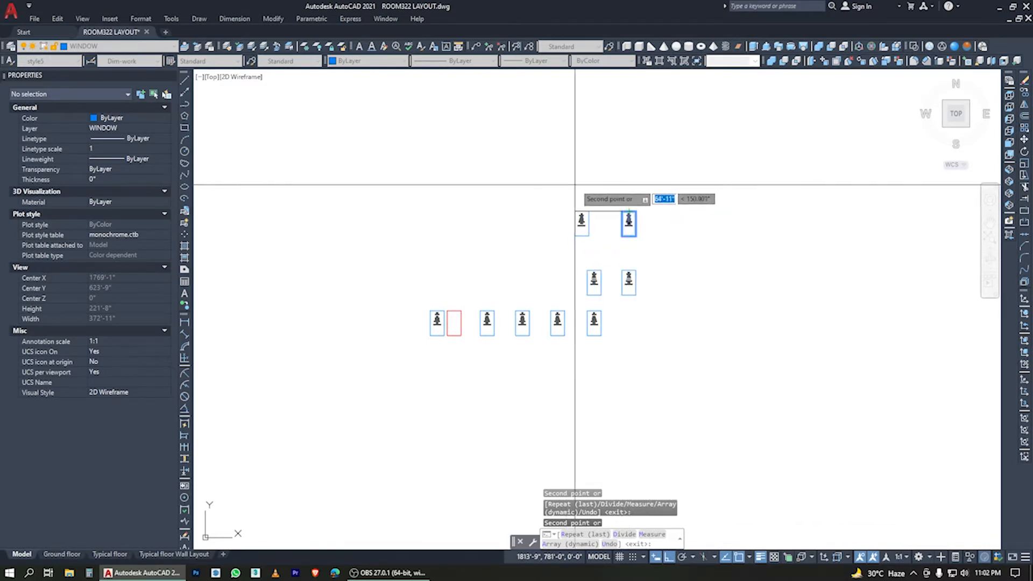
pyautogui.click(535, 212)
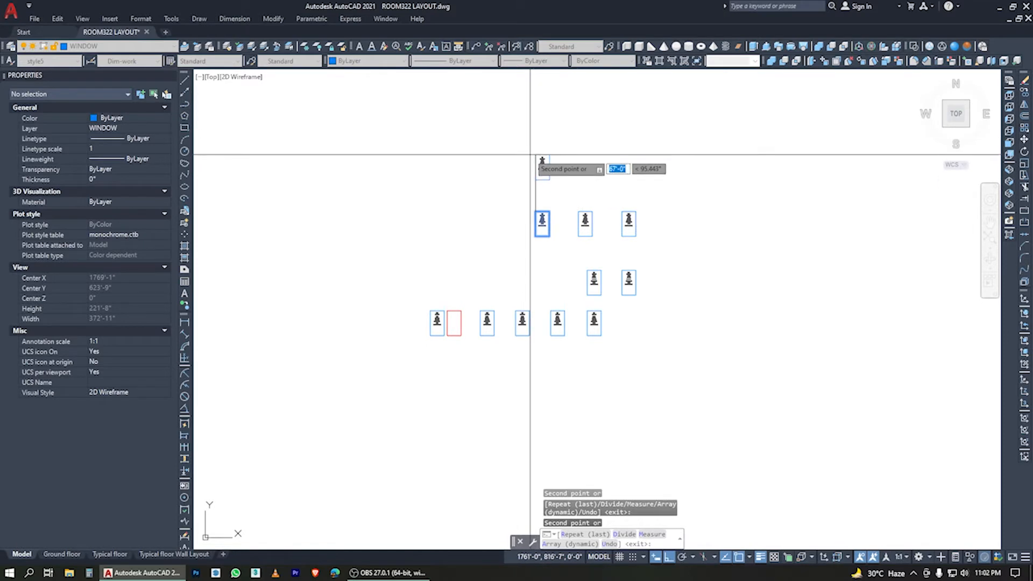
pyautogui.click(533, 157)
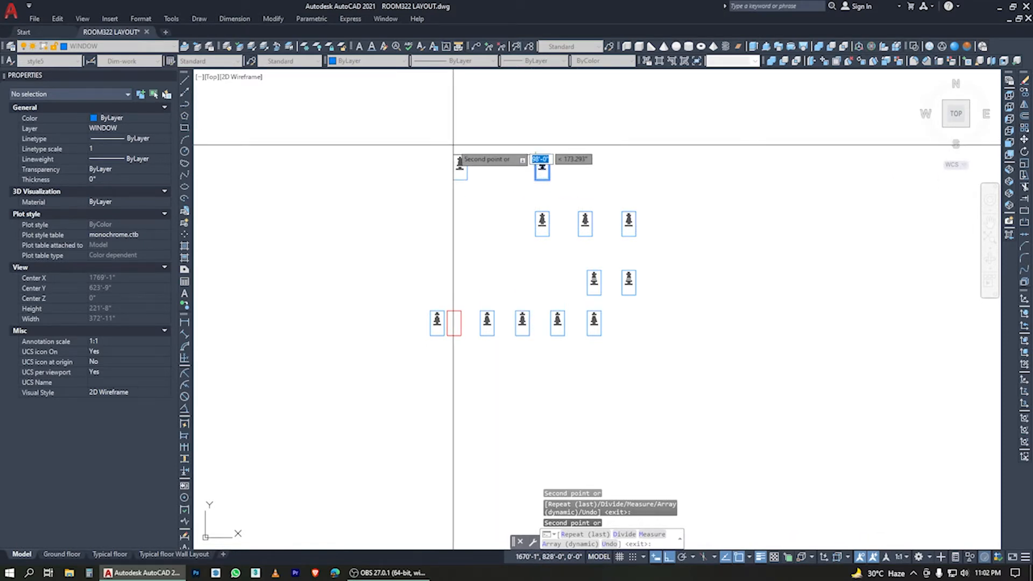
pyautogui.click(488, 156)
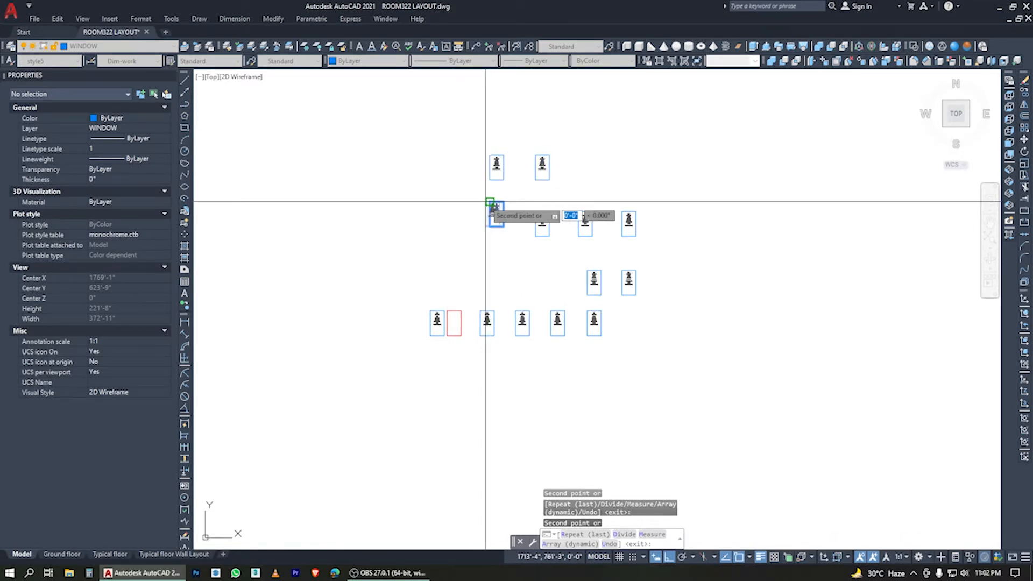
pyautogui.click(446, 202)
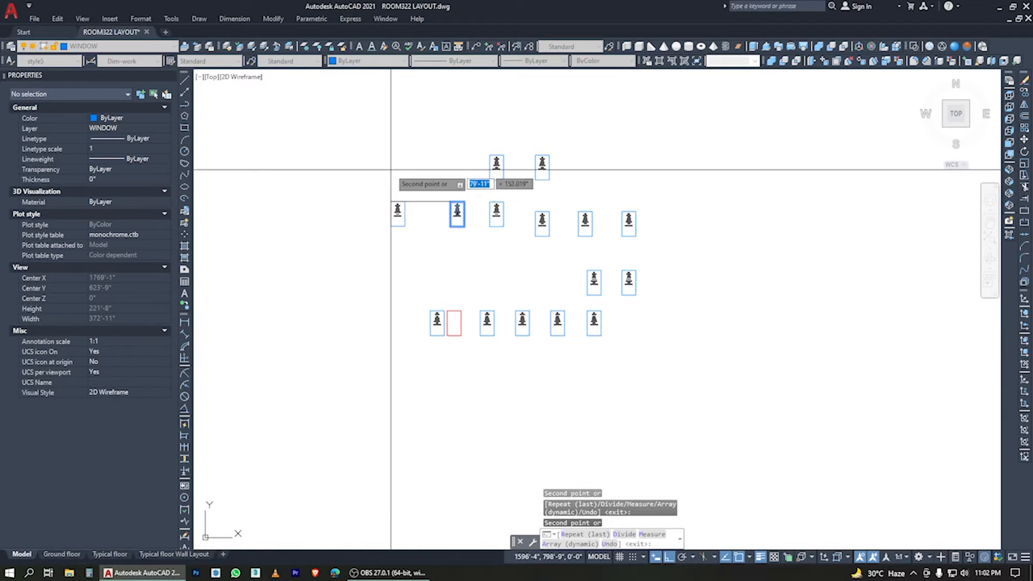
pyautogui.press('Escape')
# - Erase all the copies above and to the right of the original blue and red rectangles
pyautogui.scroll(4, 452, 312)
pyautogui.scroll(-3, 389, 338)
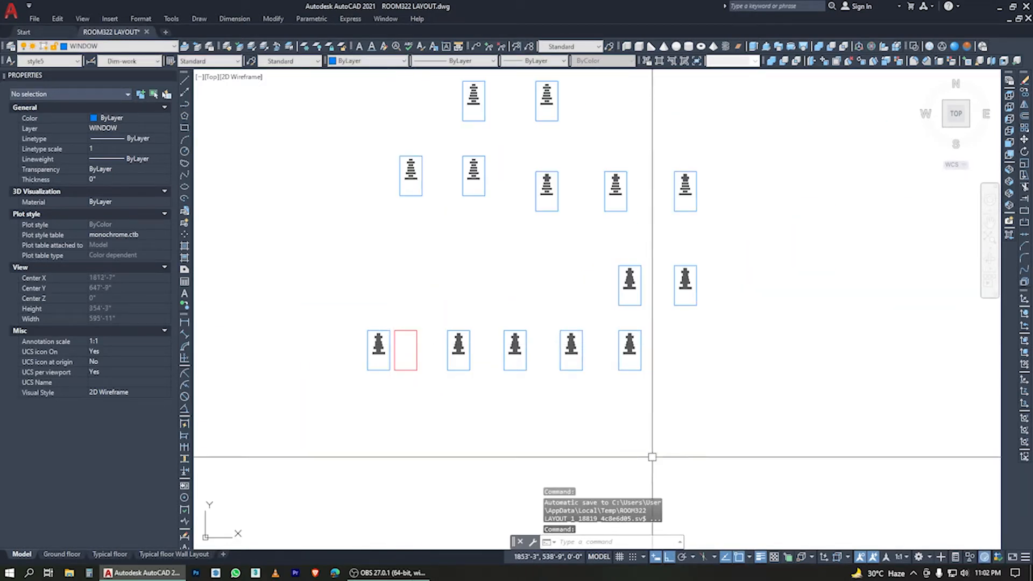
pyautogui.scroll(-2, 652, 456)
pyautogui.click(668, 443)
pyautogui.click(507, 178)
pyautogui.press('Delete')
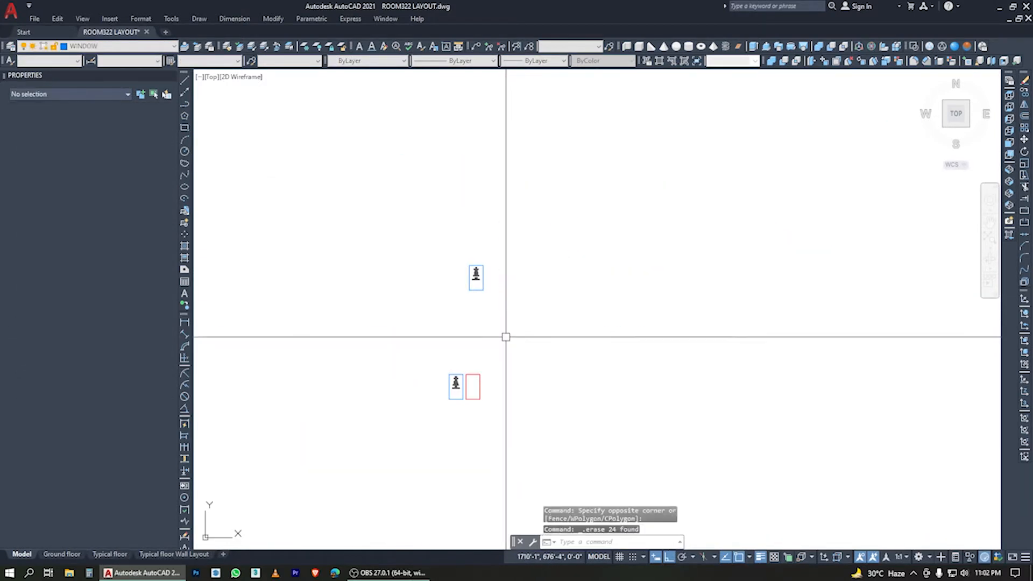
pyautogui.click(455, 219)
pyautogui.click(533, 330)
pyautogui.press('Delete')
# - Start COPY on the blue rectangle and its text, with the rectangle's upper-left corner as base point
pyautogui.scroll(5, 480, 392)
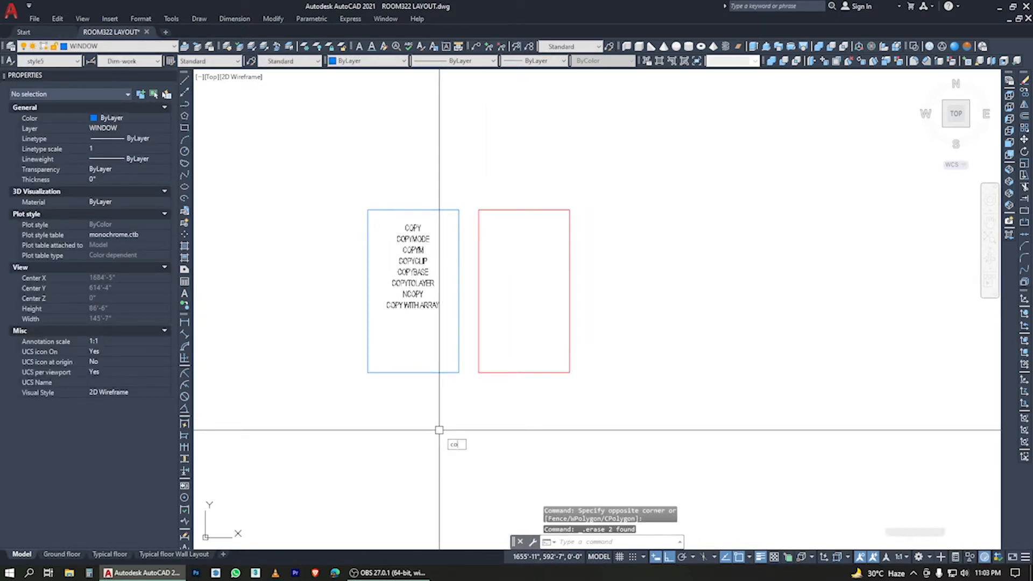
pyautogui.write('py')
pyautogui.press('Return')
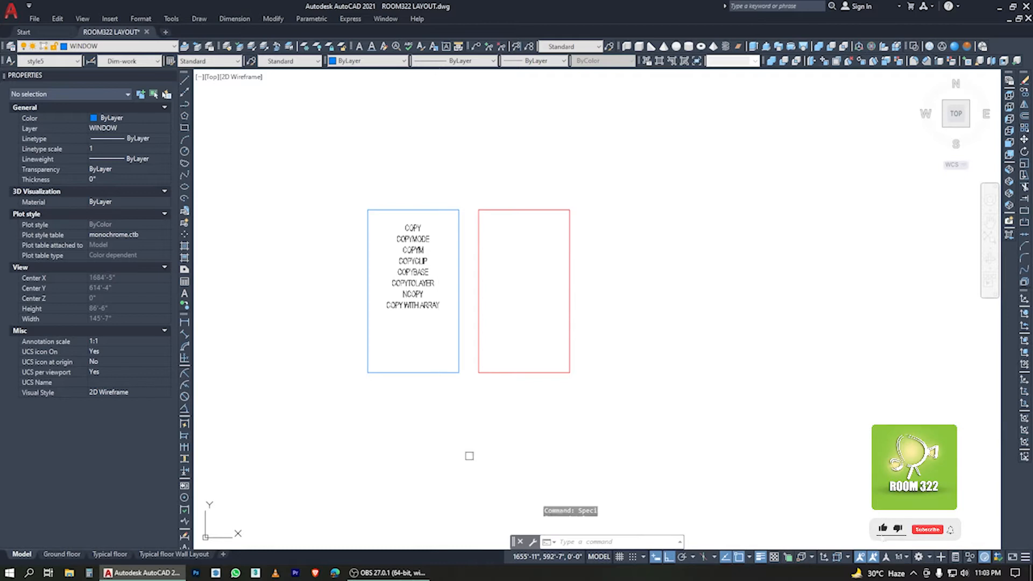
pyautogui.click(450, 437)
pyautogui.click(385, 157)
pyautogui.scroll(-4, 297, 260)
pyautogui.press('Return')
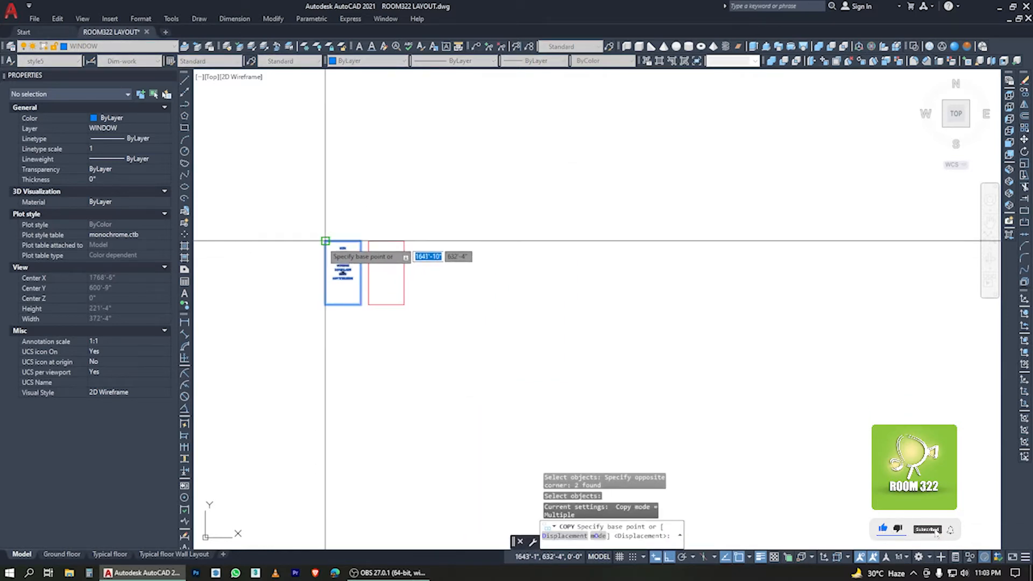
pyautogui.click(325, 241)
# - Place three copies in a row right of the red rectangle and two above the original, and finish COPY
pyautogui.click(470, 223)
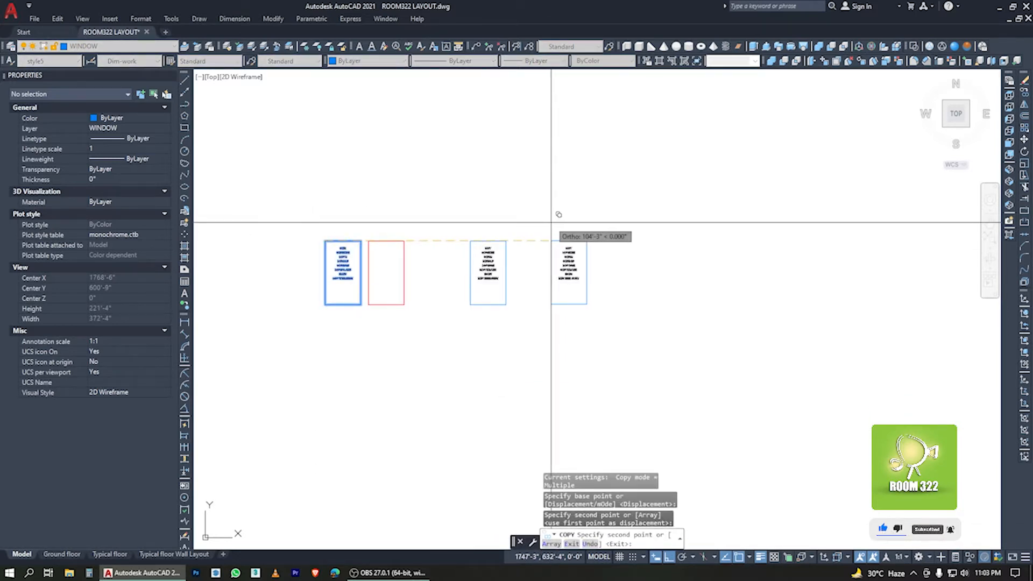
pyautogui.click(550, 221)
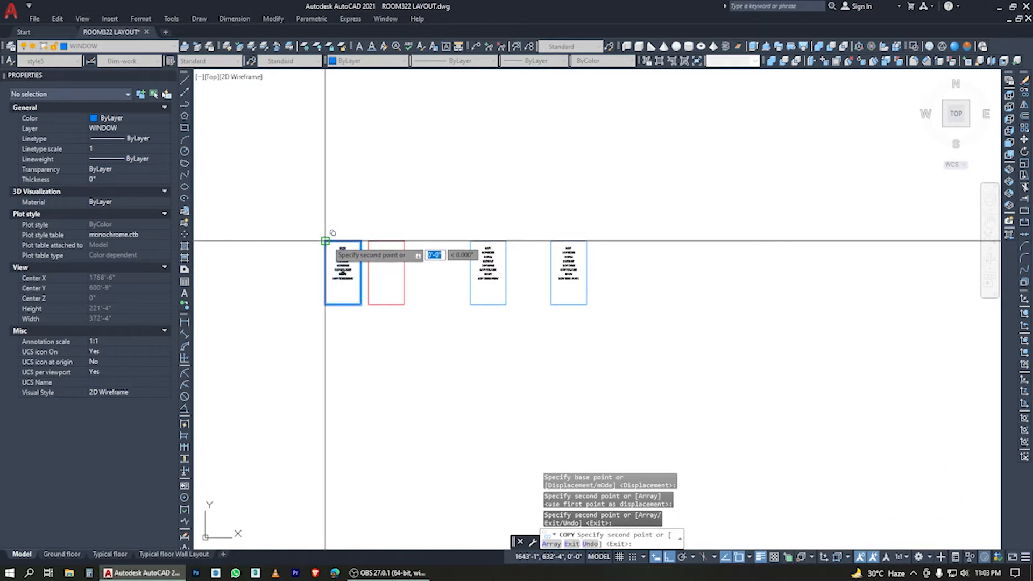
pyautogui.click(627, 240)
pyautogui.click(332, 161)
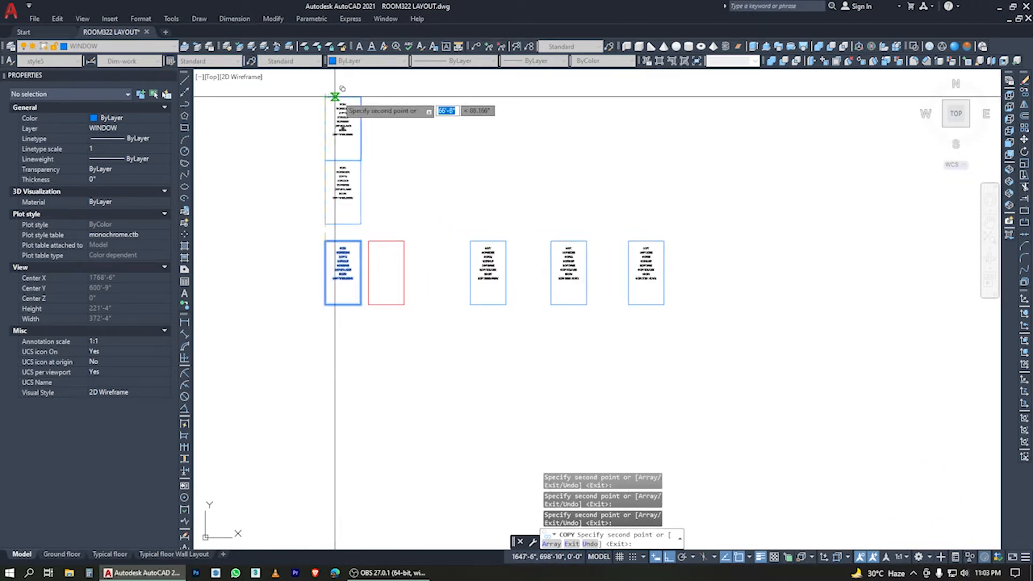
pyautogui.click(331, 98)
pyautogui.press('Return')
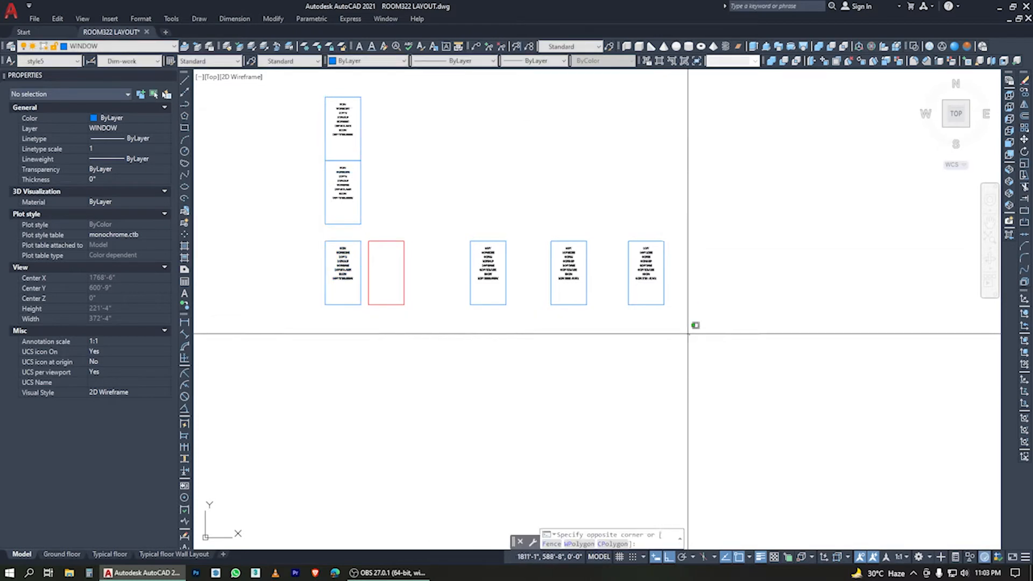
# - Erase the three copies right of the red rectangle and the two above the blue one
pyautogui.moveTo(692, 323); pyautogui.dragTo(463, 200)
pyautogui.press('Delete')
pyautogui.moveTo(403, 184); pyautogui.dragTo(298, 111)
pyautogui.press('Delete')
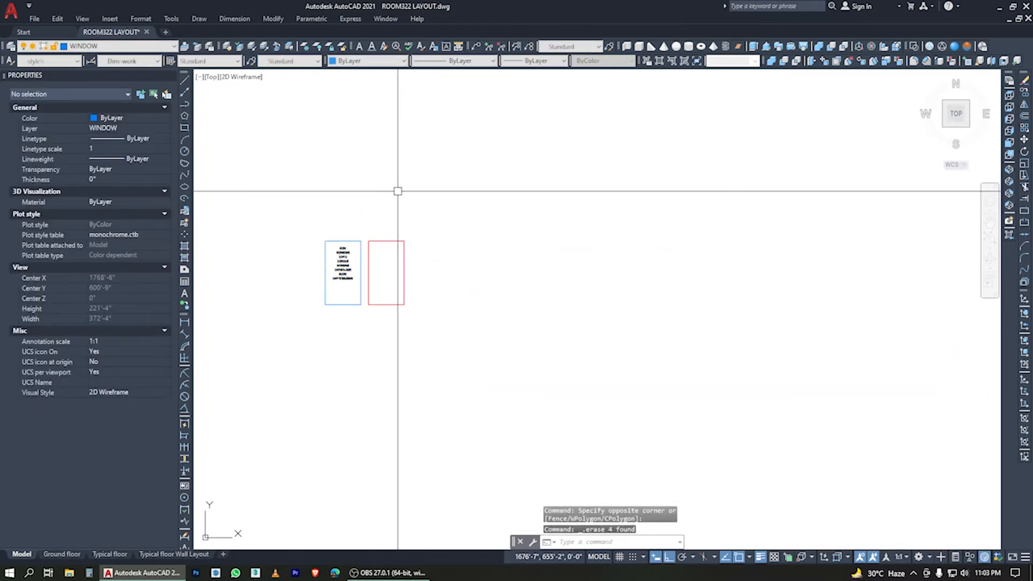
# - Start COPYM on the blue rectangle and its text, using the rectangle's upper-left corner as base point
pyautogui.scroll(3, 413, 215)
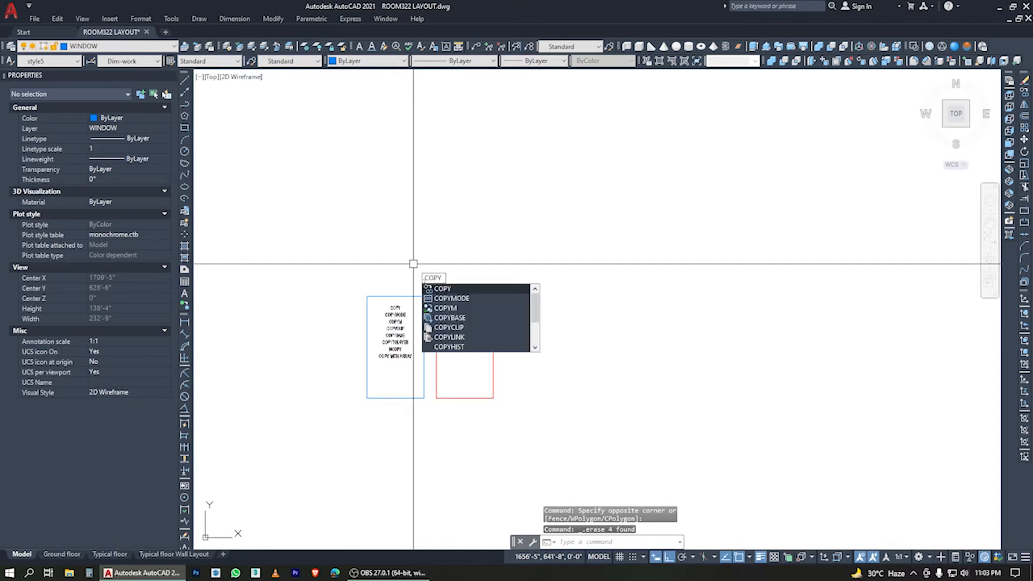
pyautogui.click(469, 308)
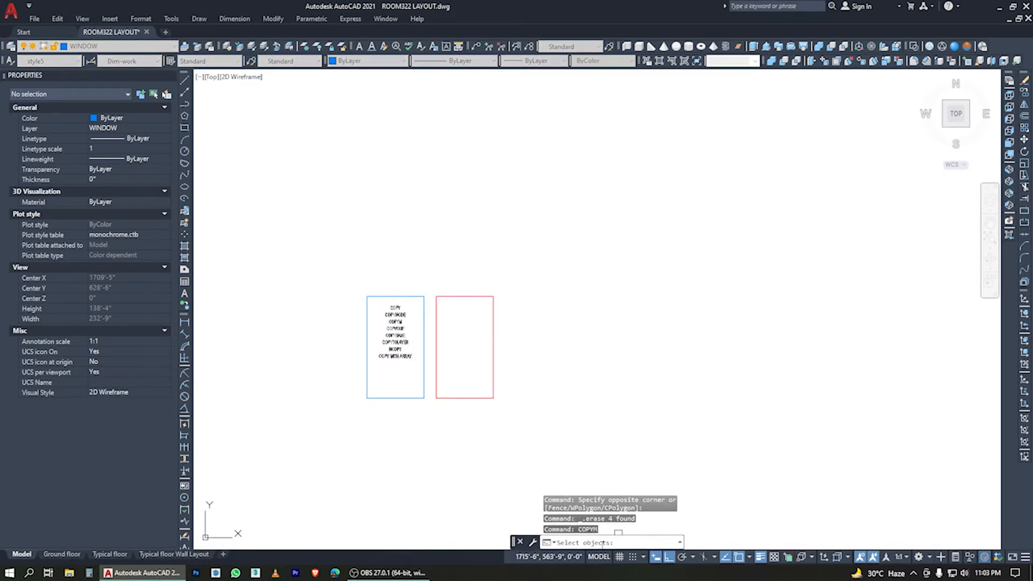
pyautogui.click(415, 453)
pyautogui.click(350, 214)
pyautogui.press('Return')
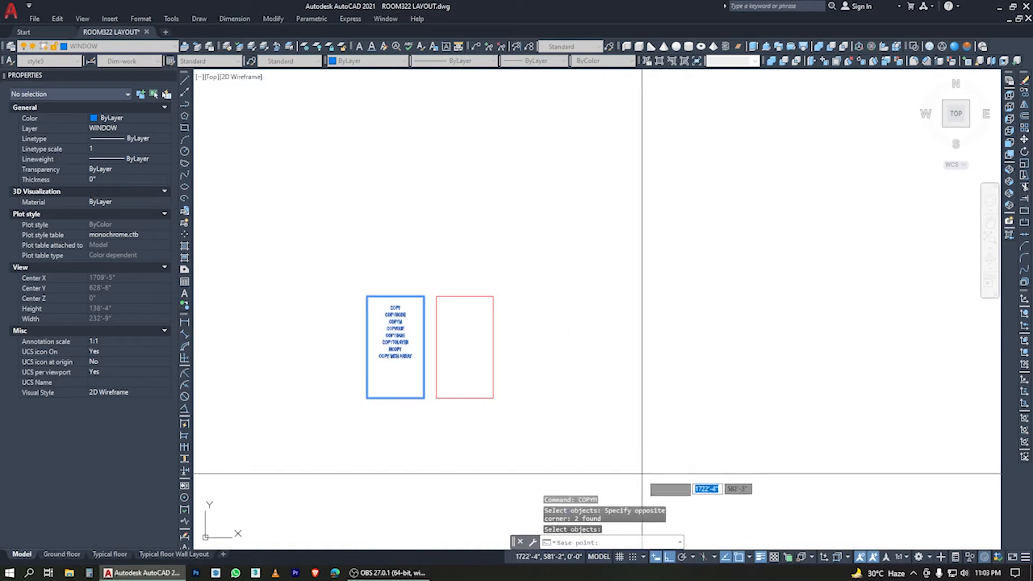
pyautogui.click(366, 296)
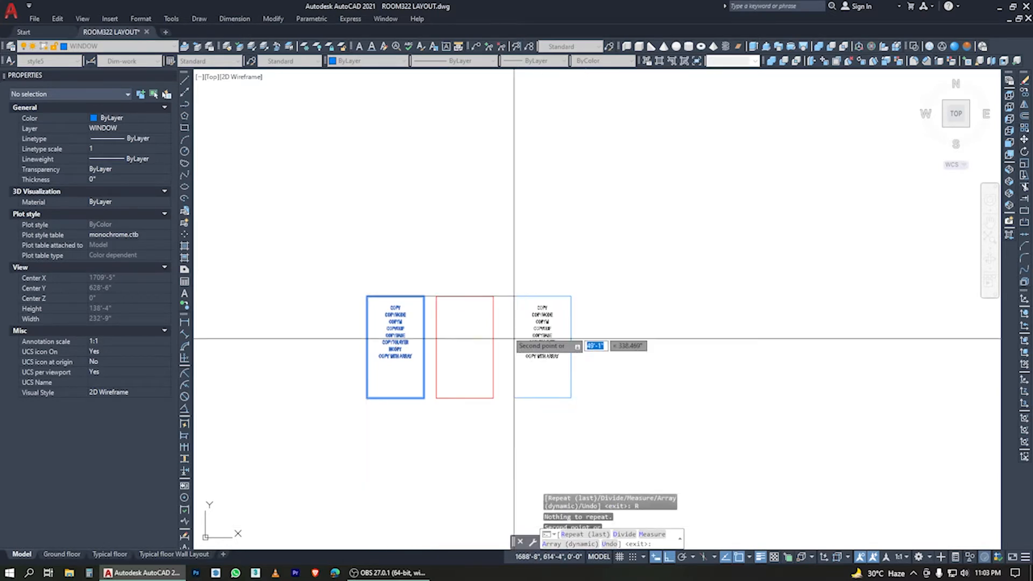
# - Place three chained copies in a row right of the red rectangle, with further copies stepping upward and to the right
pyautogui.scroll(-3, 541, 322)
pyautogui.click(543, 312)
pyautogui.click(618, 286)
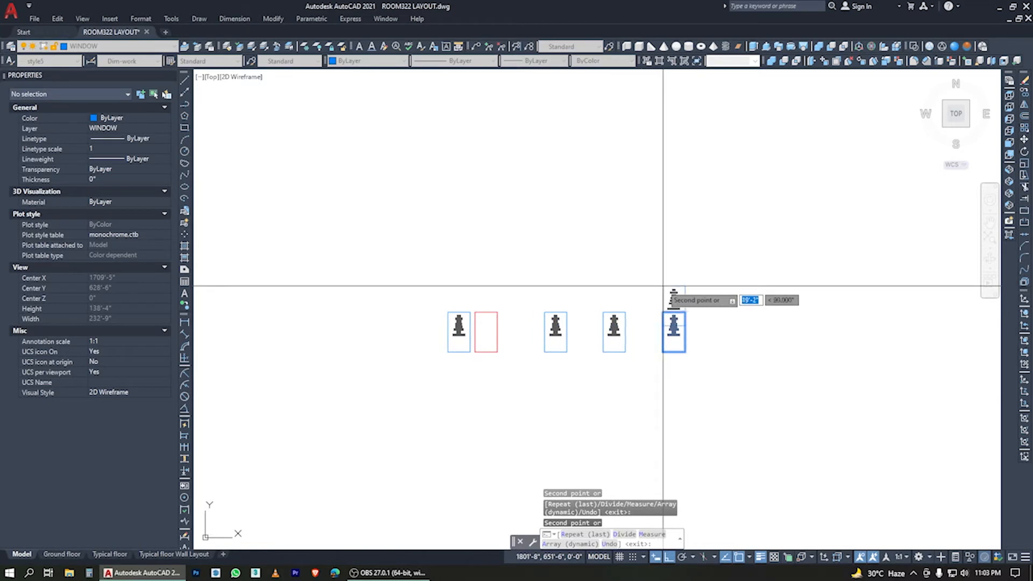
pyautogui.click(666, 290)
pyautogui.click(645, 238)
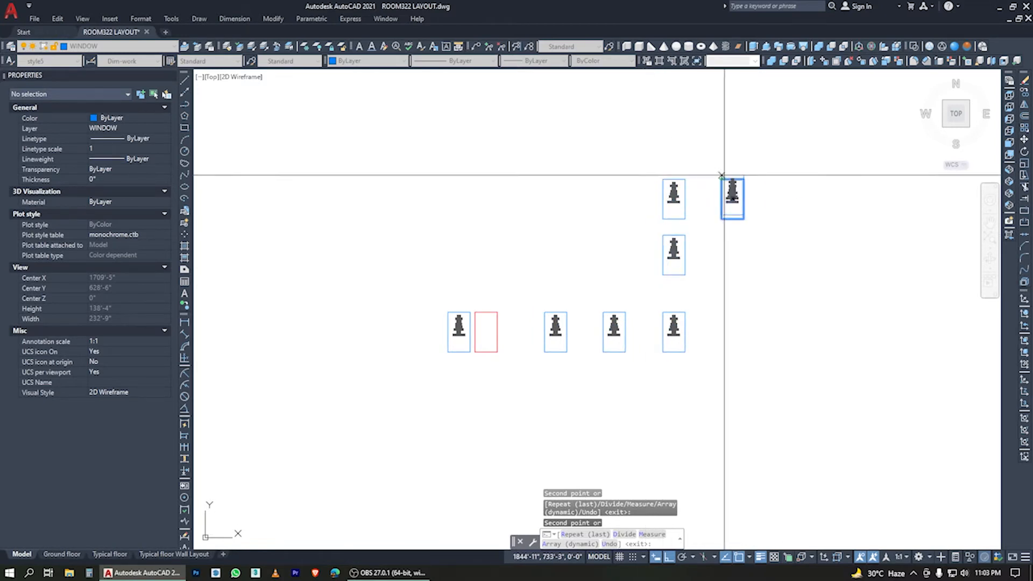
pyautogui.click(721, 179)
pyautogui.click(767, 180)
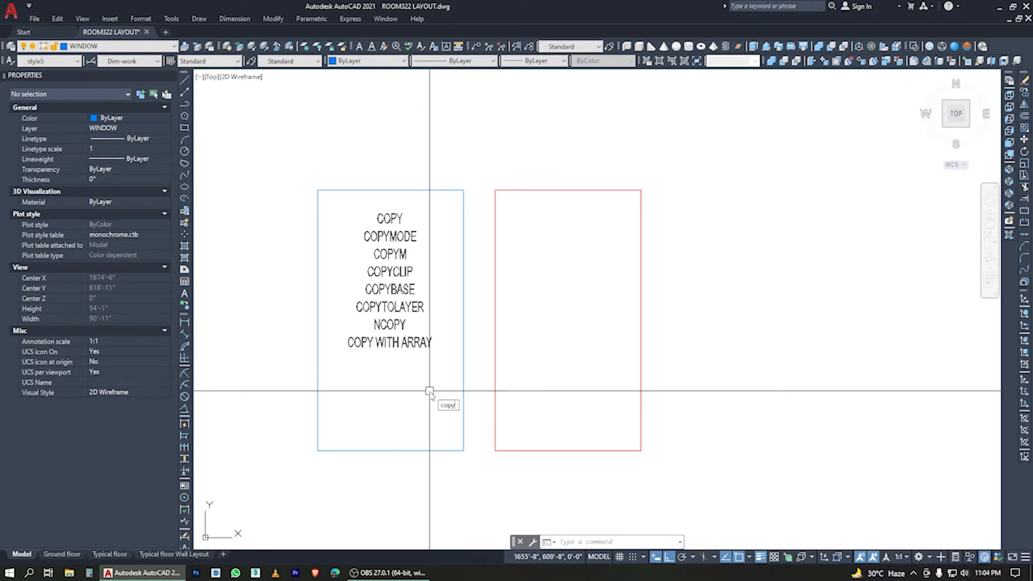
# - Start COPYM on the blue rectangle and its text, with the rectangle's upper-left corner as base point
pyautogui.click(468, 425)
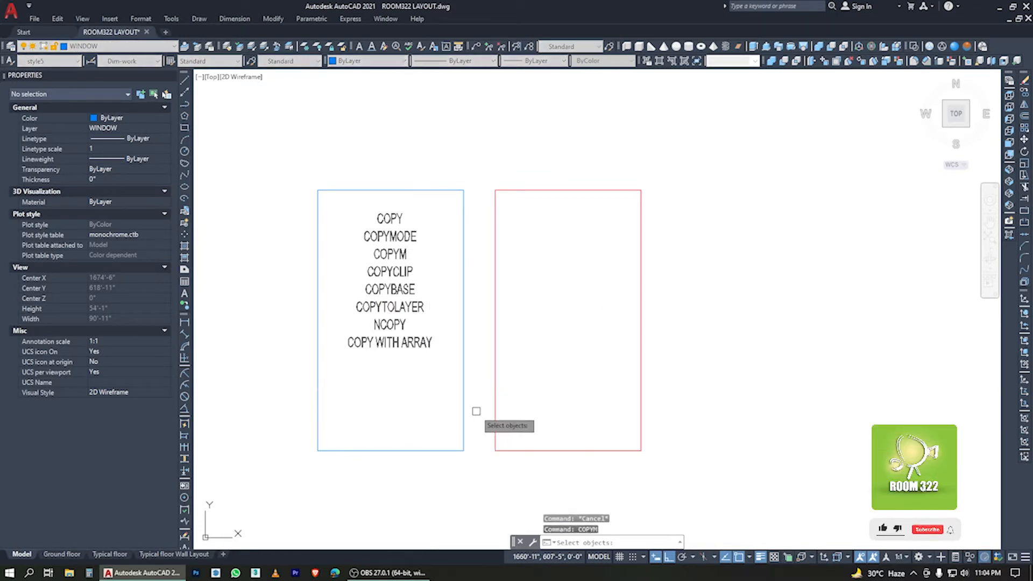
pyautogui.click(473, 454)
pyautogui.click(286, 143)
pyautogui.press('Return')
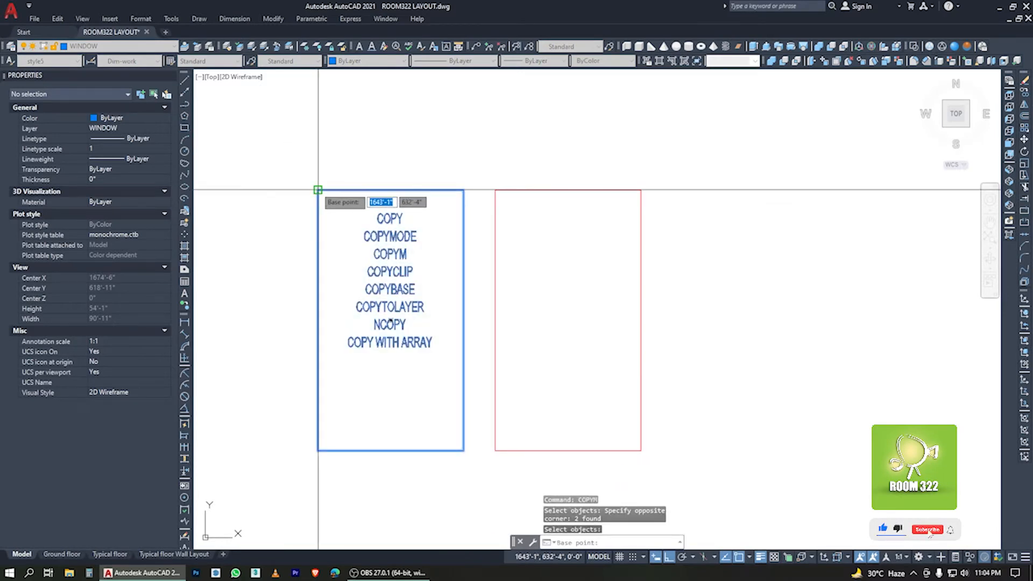
pyautogui.click(318, 189)
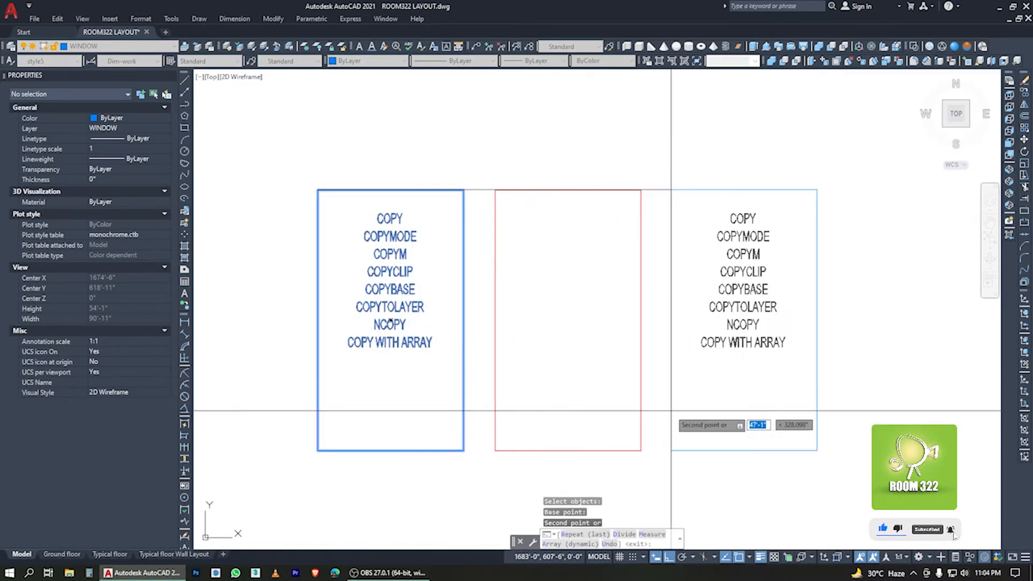
# - Use the Measure option along a horizontal line to the right of the original, with copies spaced 50' apart
pyautogui.click(653, 535)
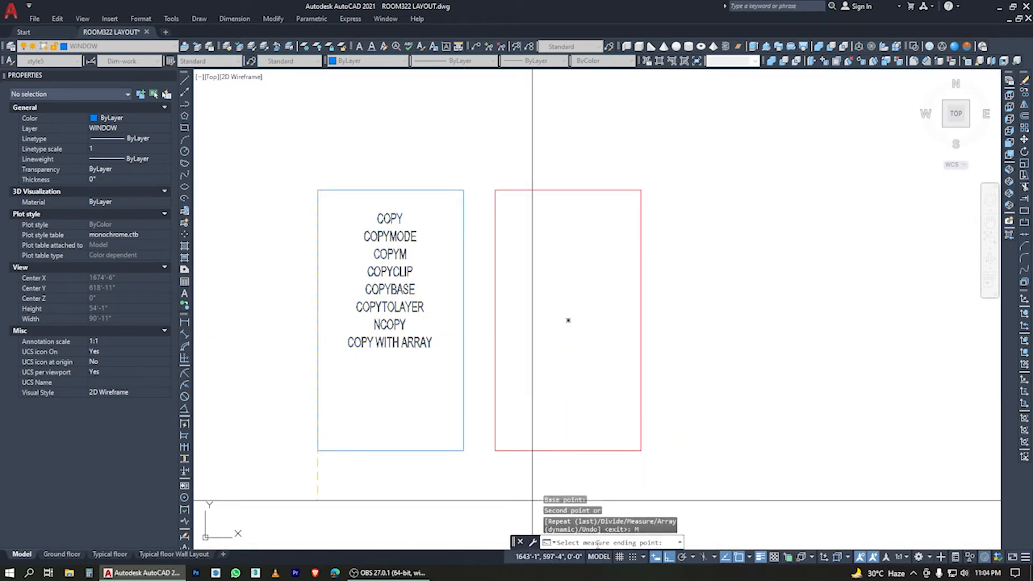
pyautogui.scroll(-6, 376, 272)
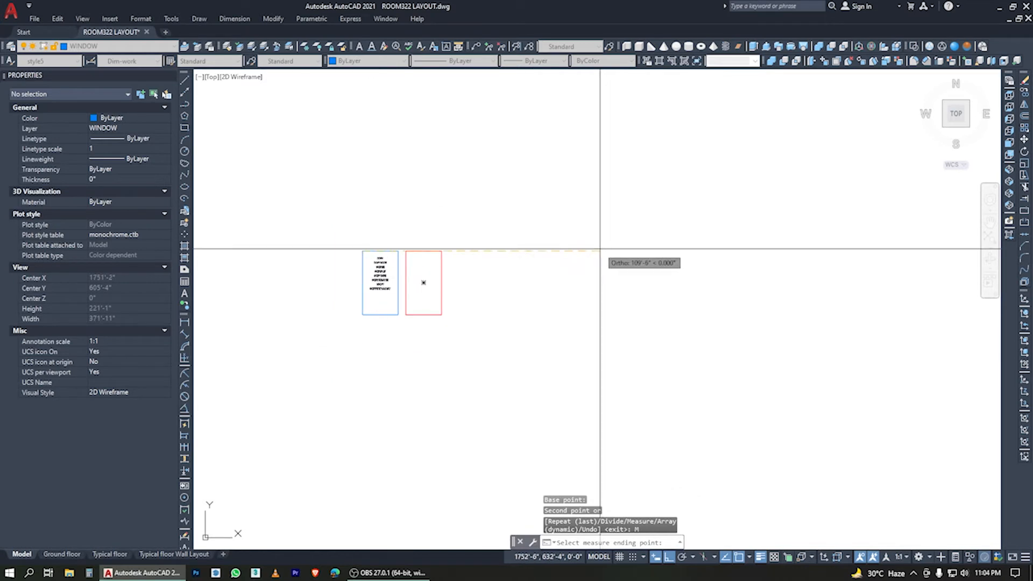
pyautogui.click(650, 229)
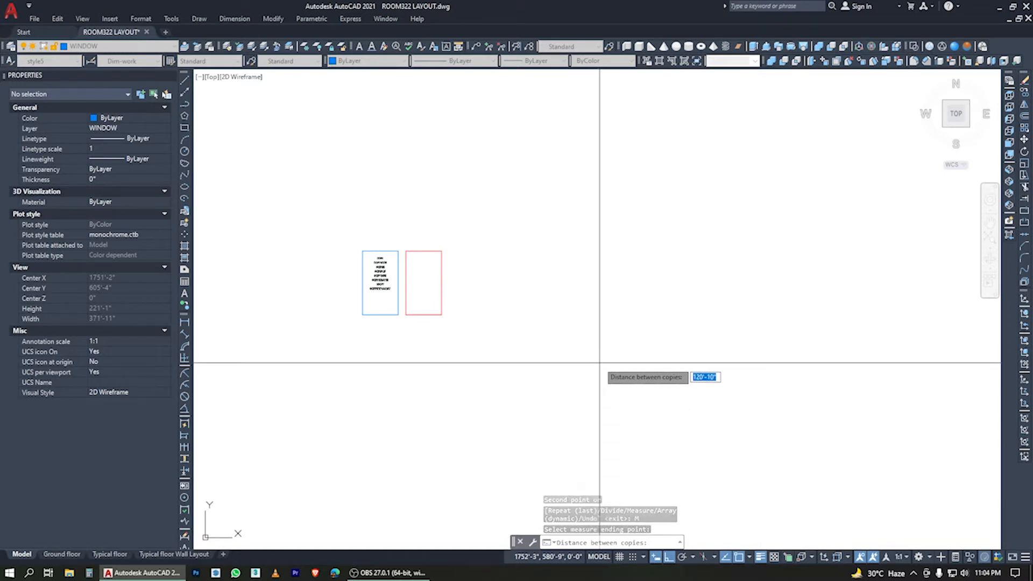
pyautogui.write('50')
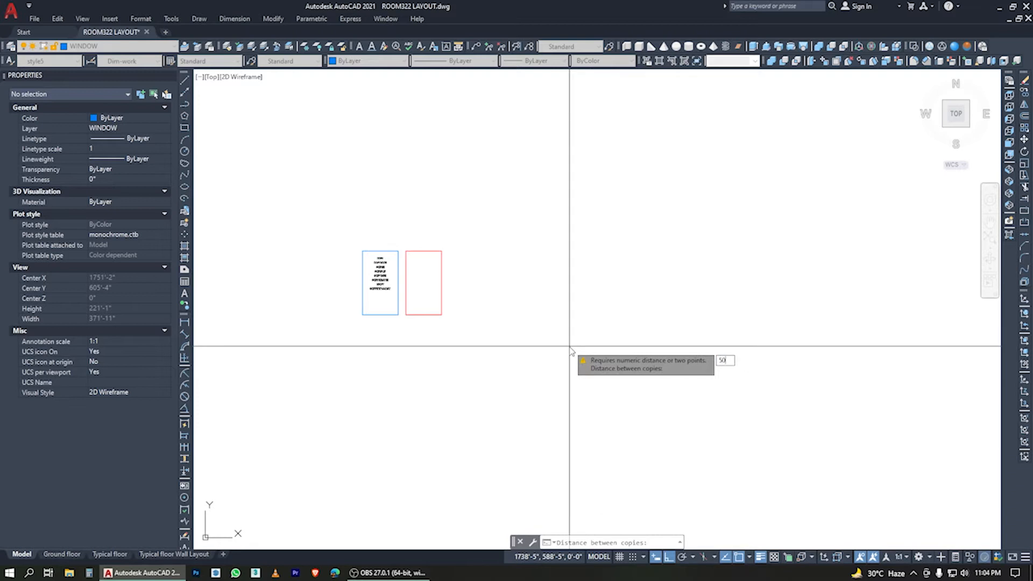
pyautogui.press('Return')
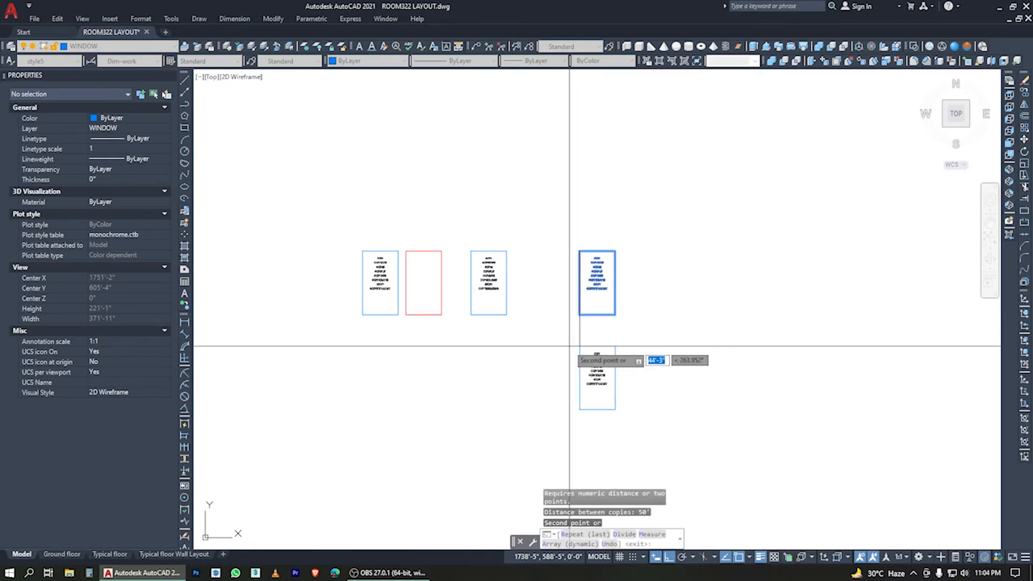
# - Try to place another copy by entering plain distances of 25' and 50' for the second point
pyautogui.scroll(-2, 441, 207)
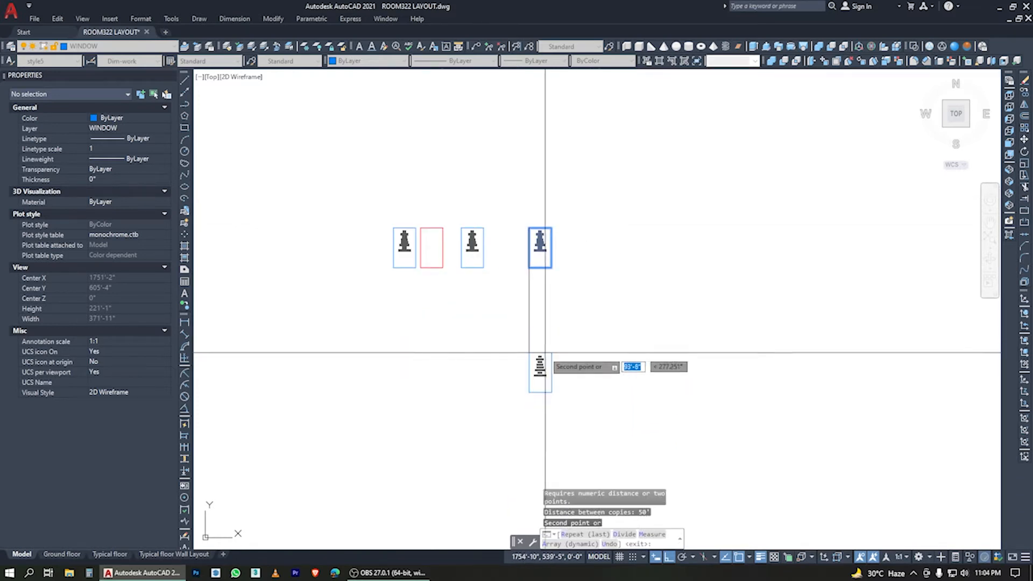
pyautogui.write('25')
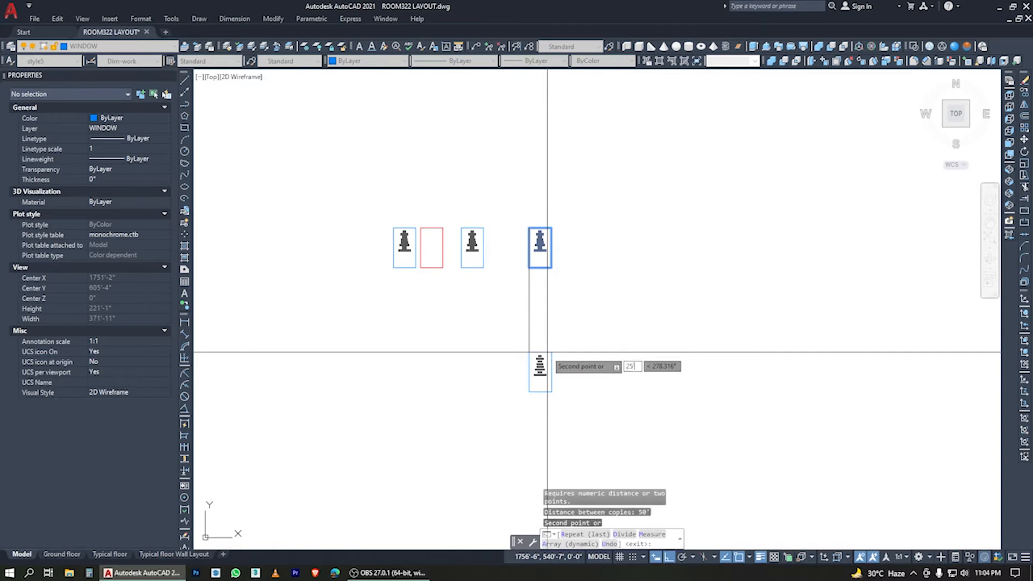
pyautogui.press('Return')
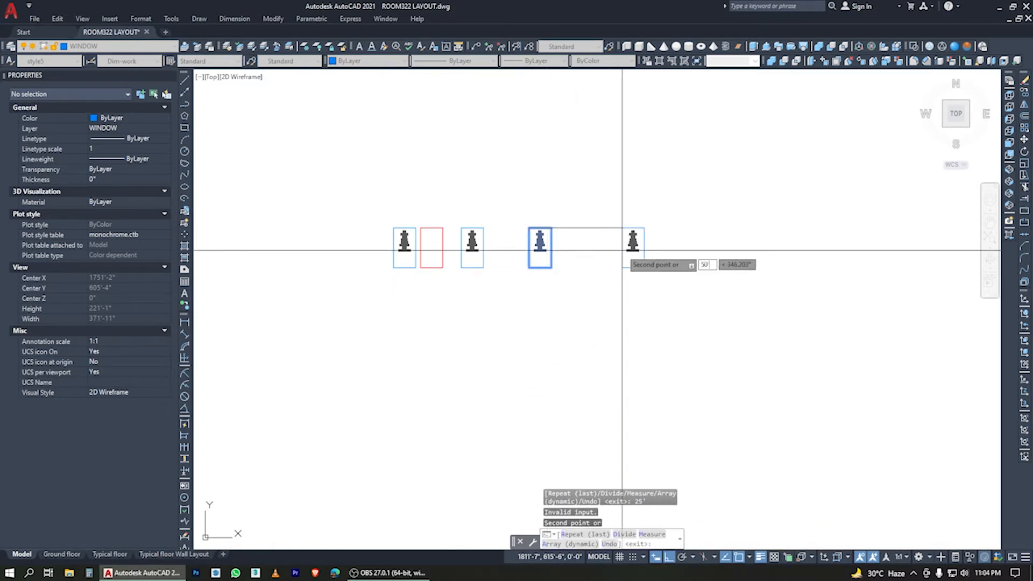
pyautogui.write("50'")
pyautogui.press('Return')
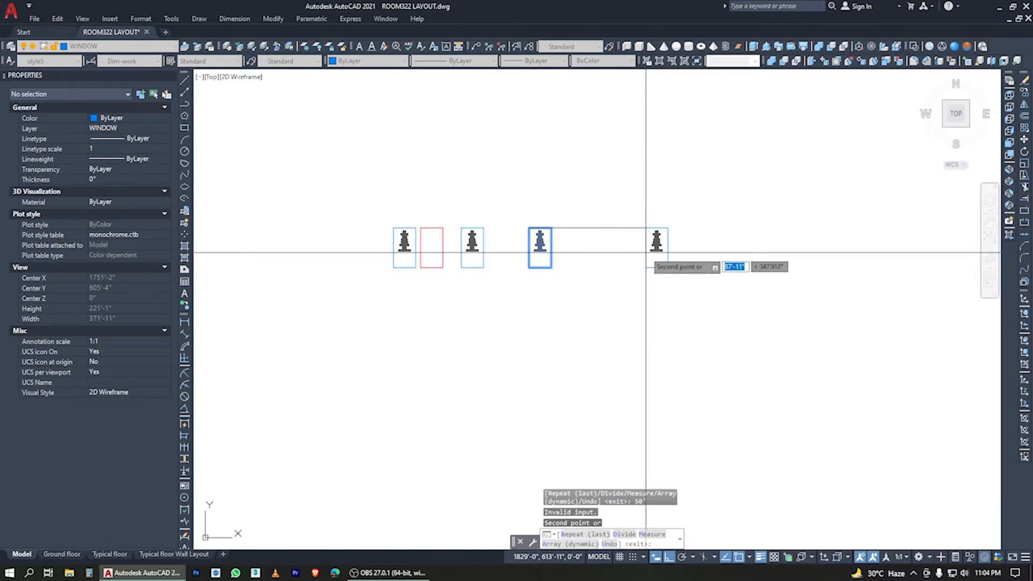
# - Measure 100' to the right from the last copy with 100' between copies, and finish COPYM
pyautogui.write('M')
pyautogui.press('Return')
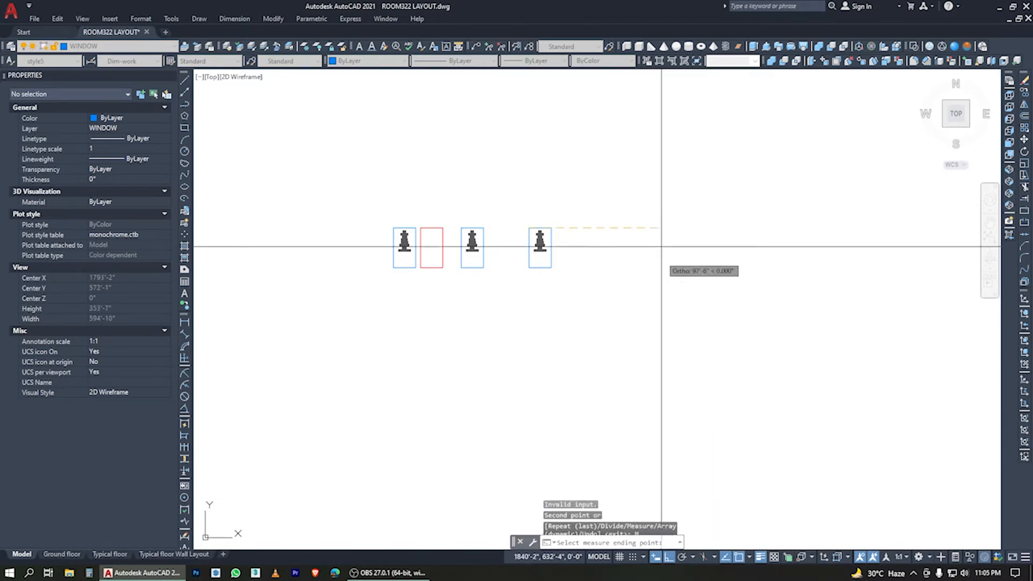
pyautogui.write('1')
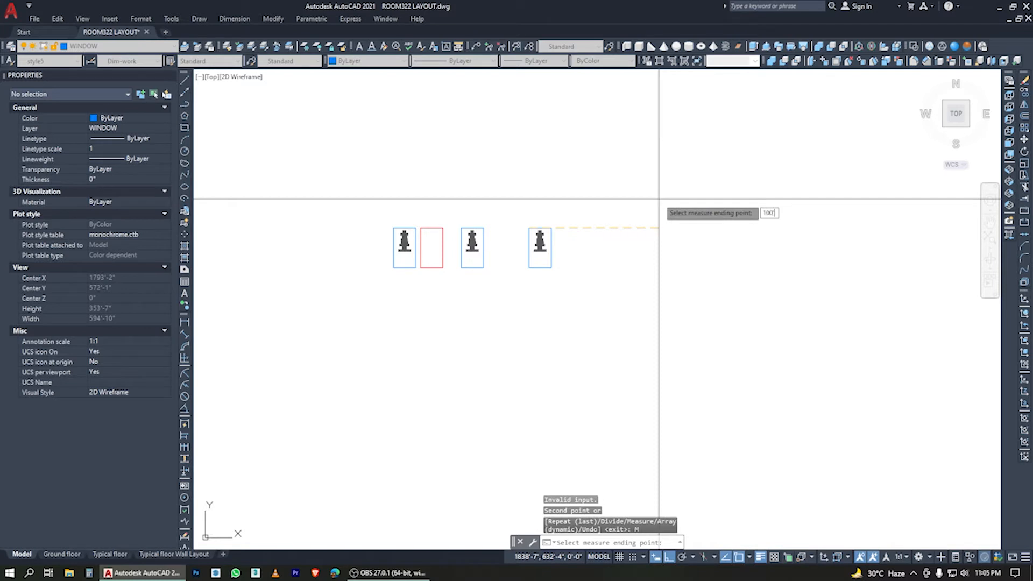
pyautogui.write("00'")
pyautogui.press('Return')
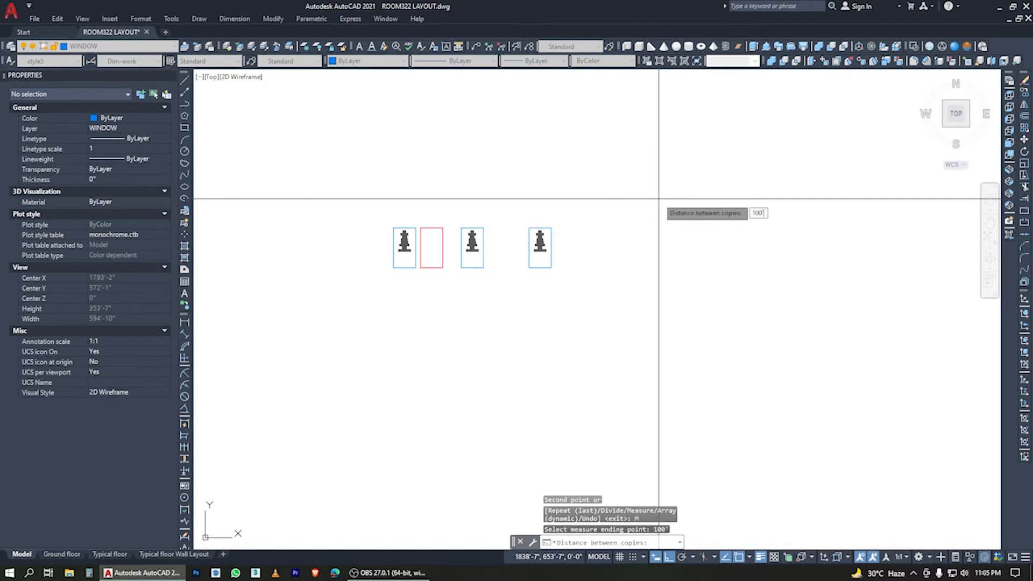
pyautogui.write("100'")
pyautogui.press('Return')
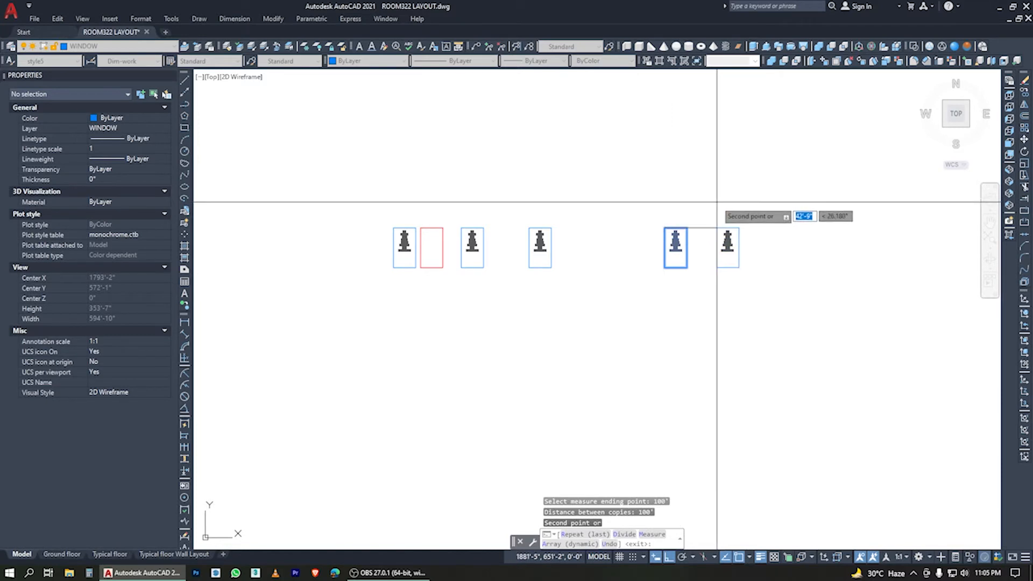
pyautogui.press('Escape')
# - Restart COPYM on the blue rectangle and its text, taking the rectangle's upper-left corner as base point
pyautogui.scroll(8, 443, 263)
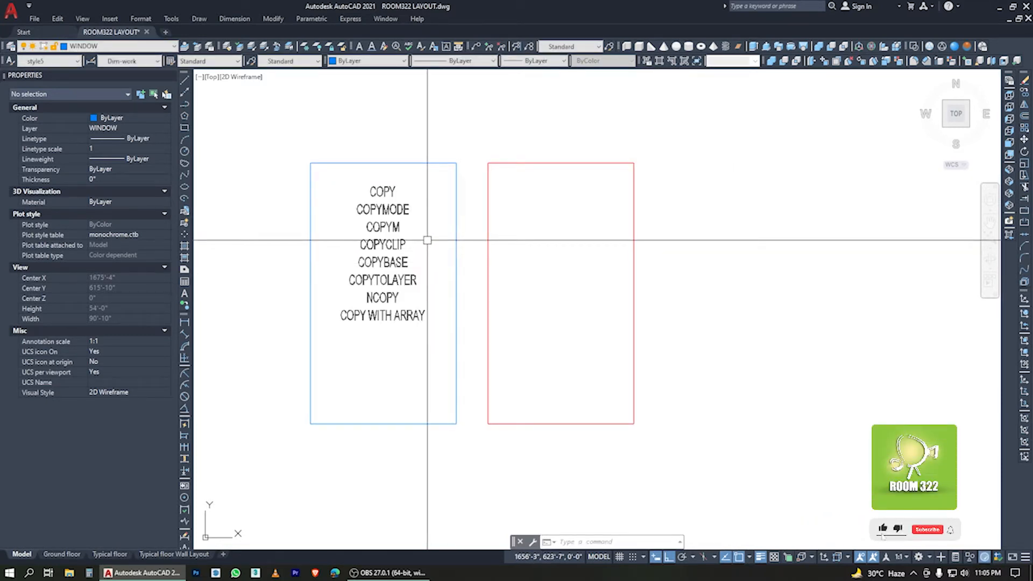
pyautogui.write('copym')
pyautogui.press('Return')
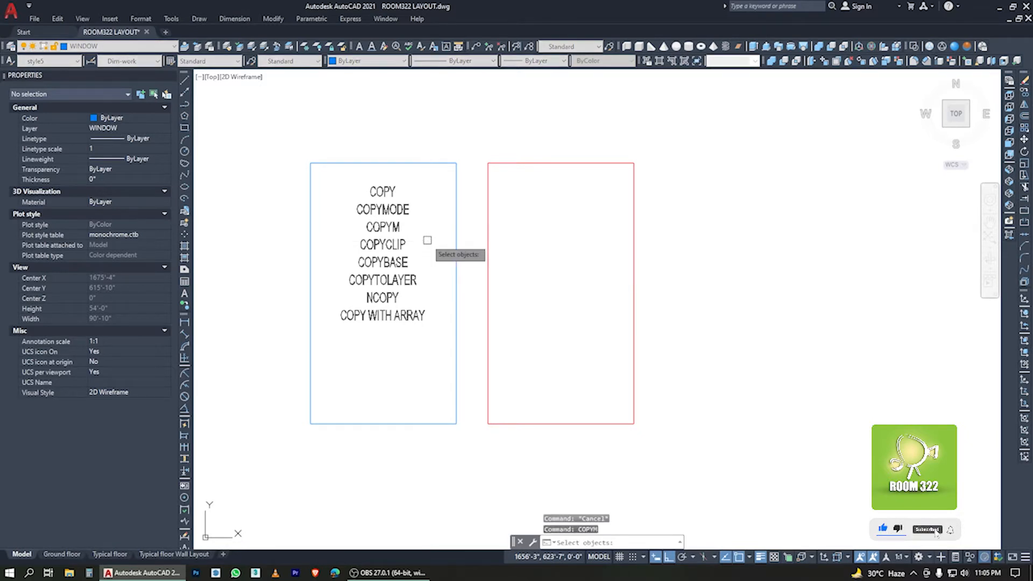
pyautogui.click(460, 451)
pyautogui.click(265, 115)
pyautogui.press('Return')
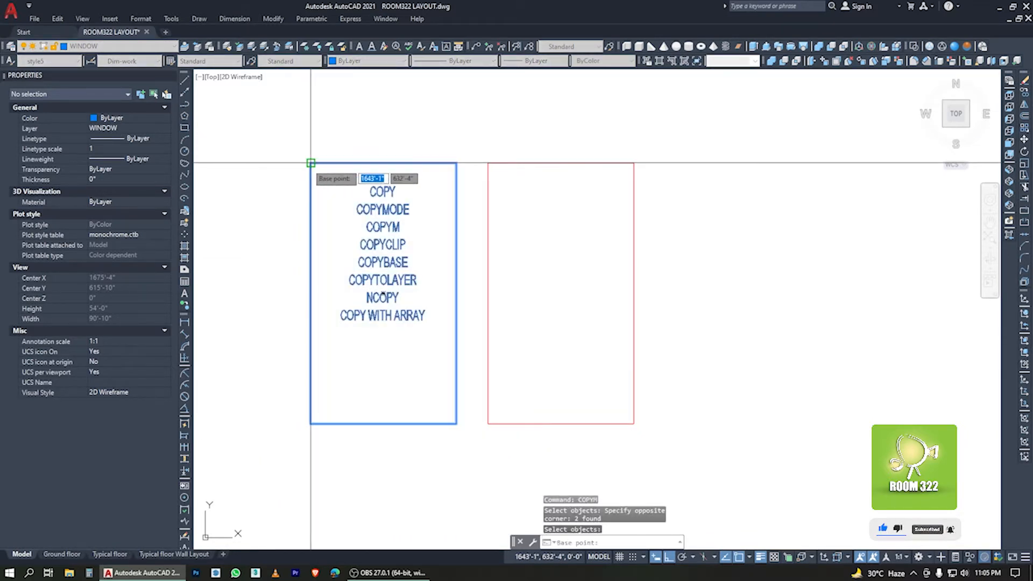
pyautogui.click(310, 162)
# - Choose COPYM's Measure option to set out copies horizontally to the right of the original
pyautogui.scroll(-4, 339, 224)
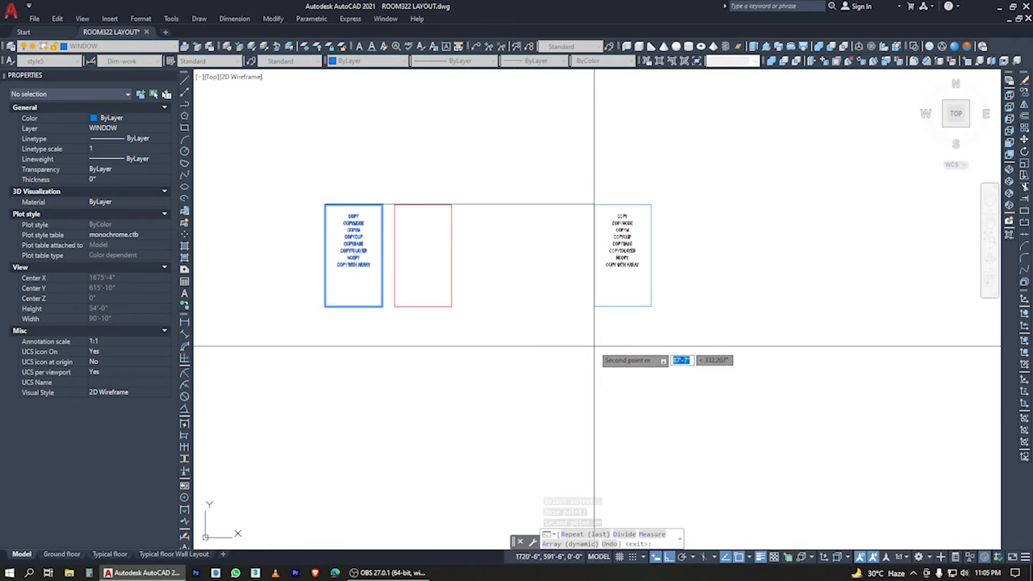
pyautogui.click(654, 535)
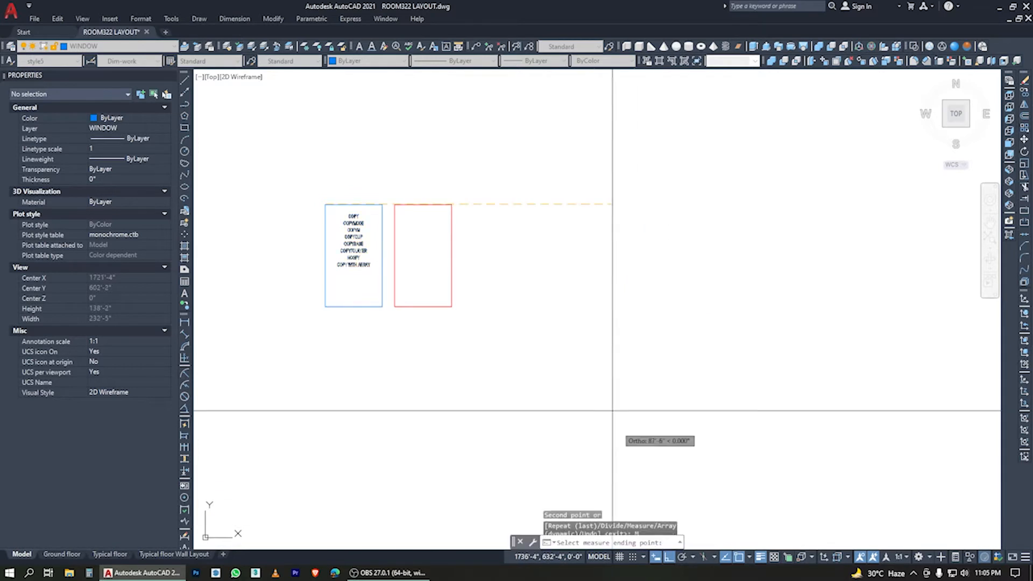